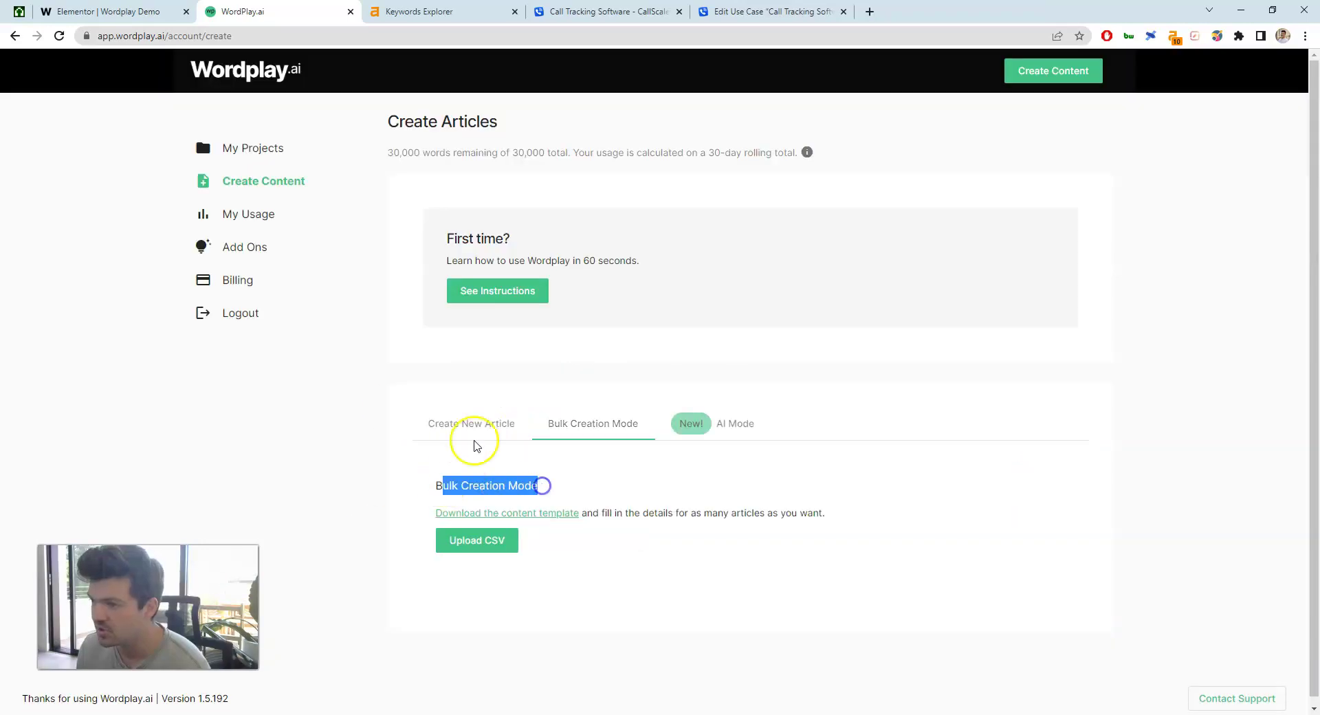
# Step: Look over the Bulk Creation Mode and AI Mode article options
pyautogui.click(467, 423)
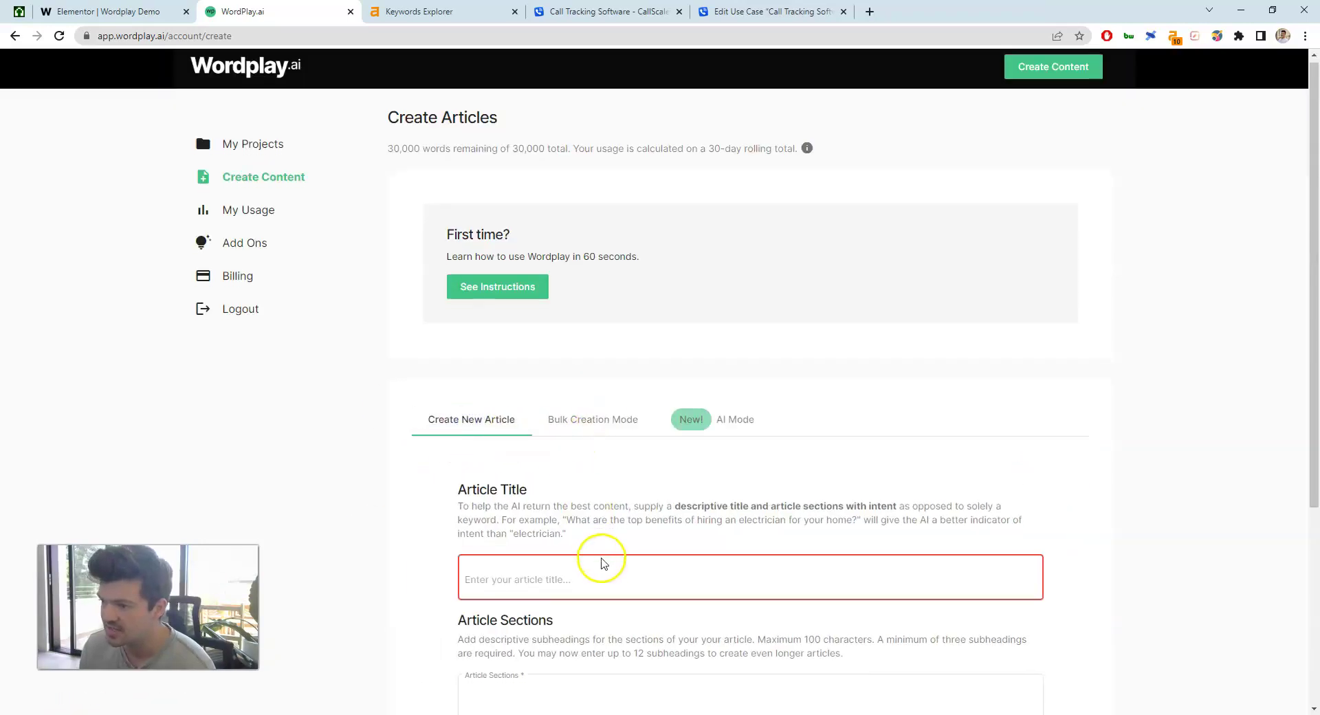
pyautogui.scroll(-2, 522, 560)
pyautogui.click(588, 293)
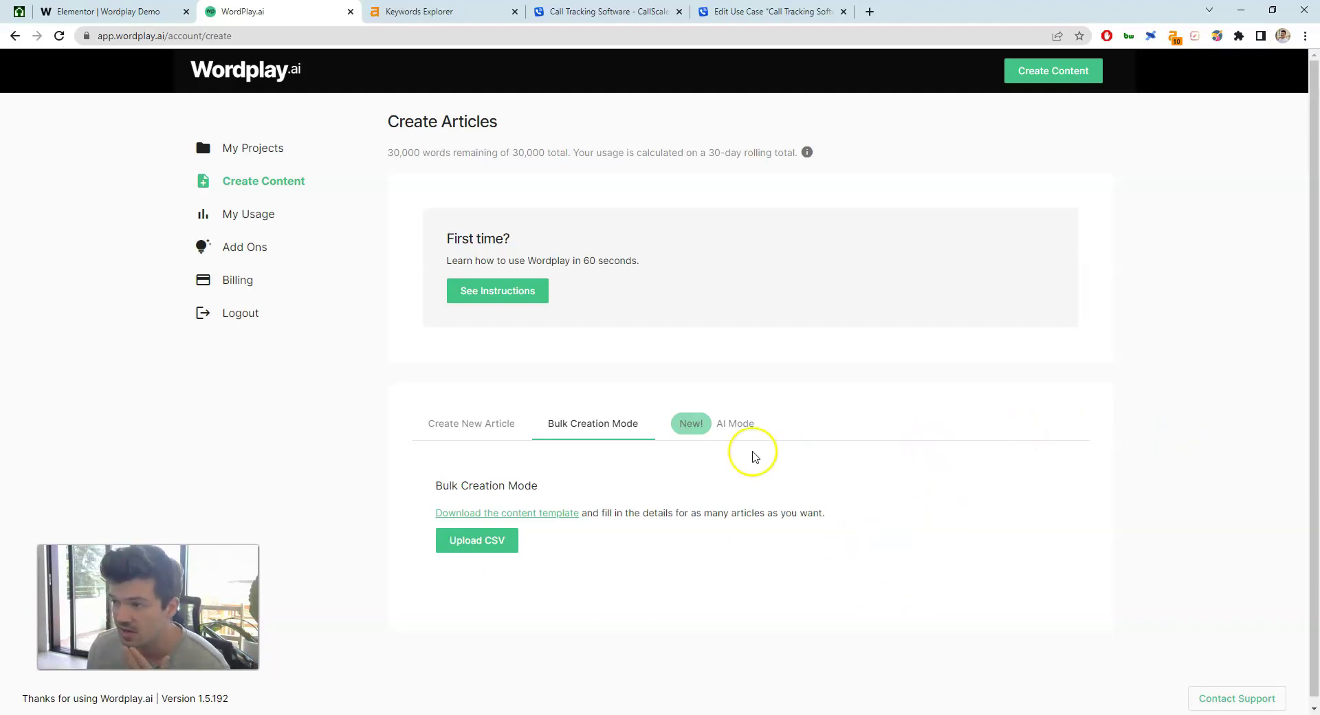
pyautogui.click(713, 432)
pyautogui.scroll(-1, 564, 547)
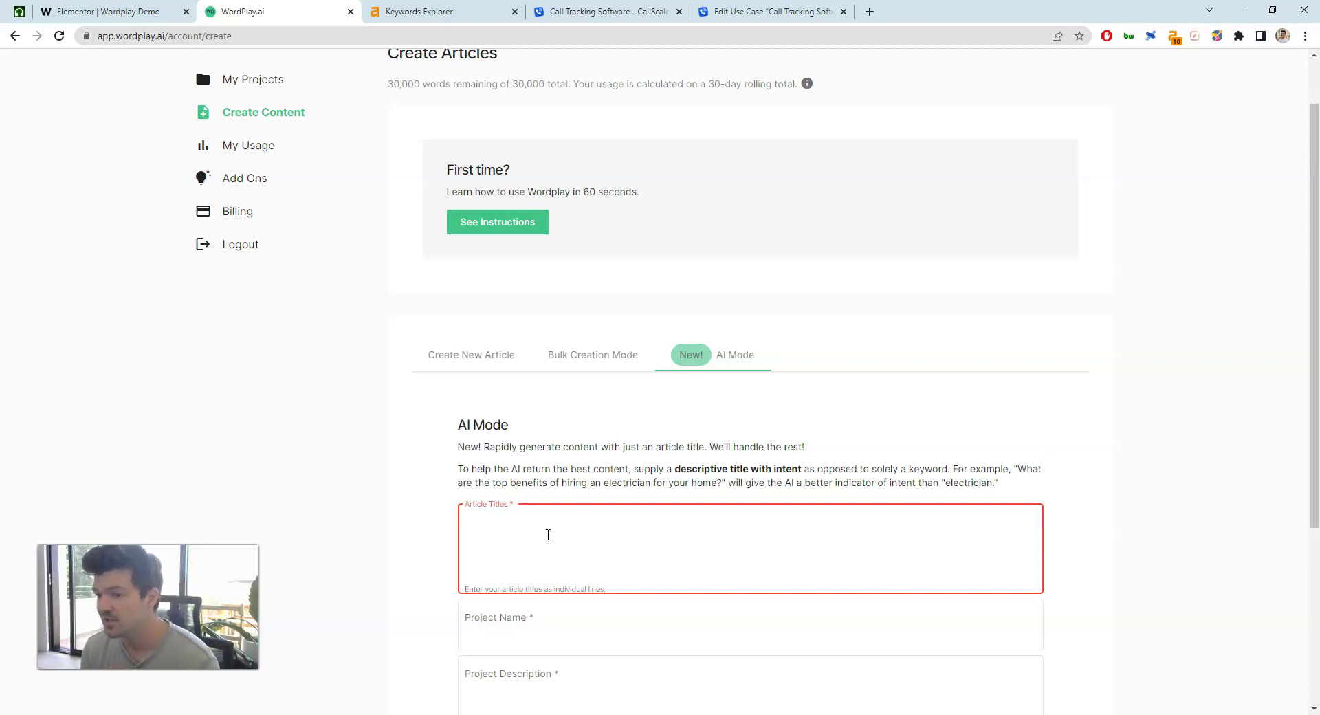
# Step: Check the single-article form's Article Sections box, then return to AI Mode
pyautogui.click(485, 354)
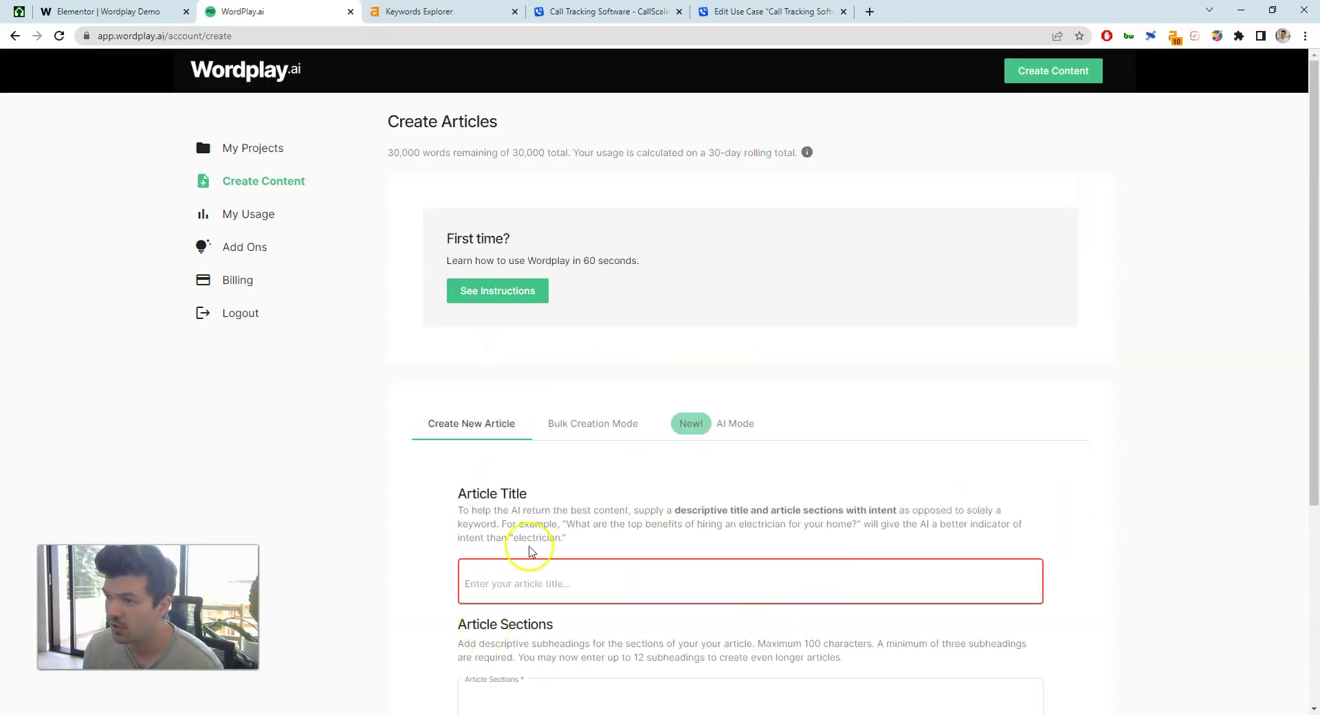
pyautogui.scroll(-3, 549, 512)
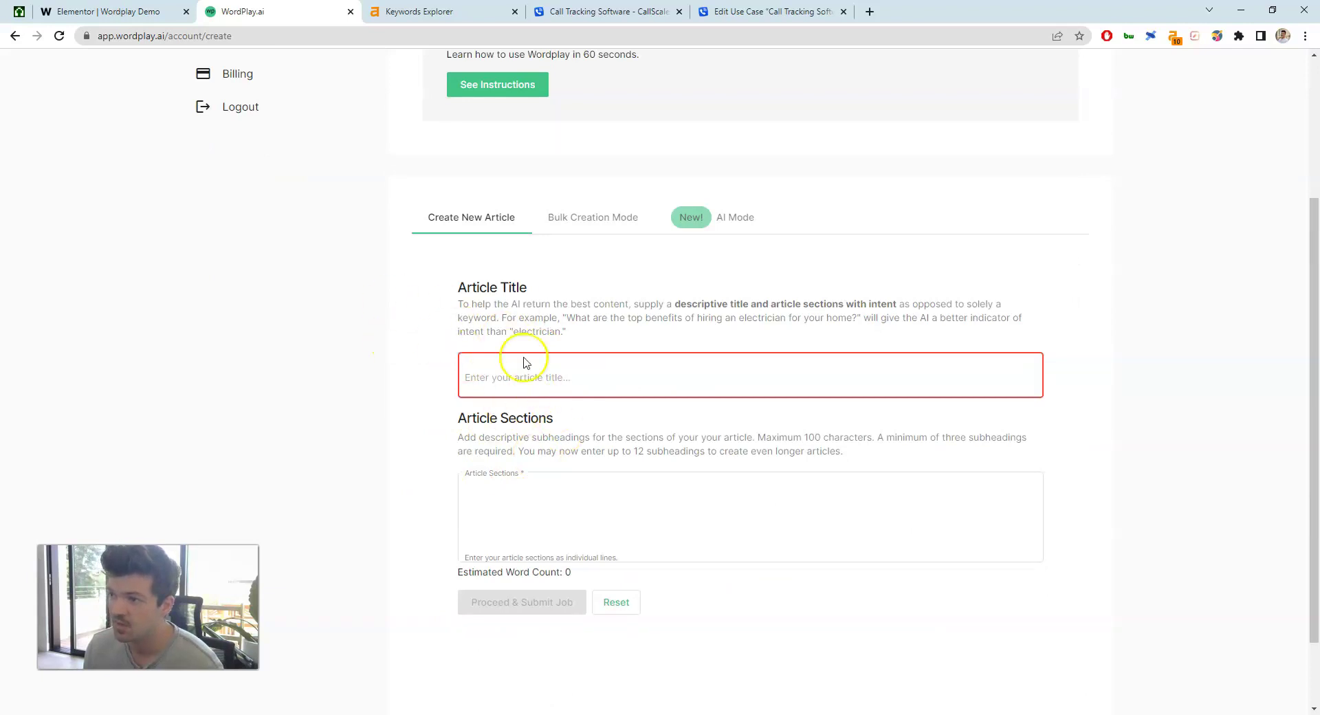
pyautogui.click(559, 482)
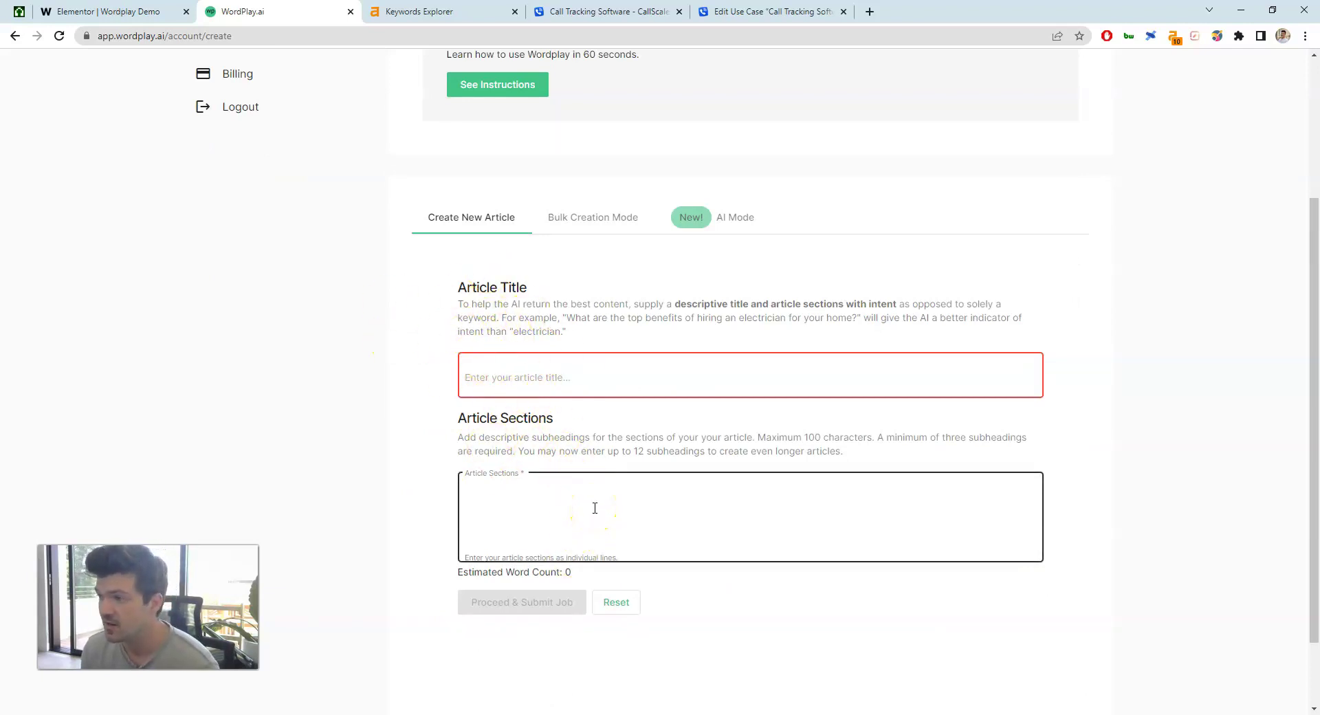
pyautogui.click(746, 221)
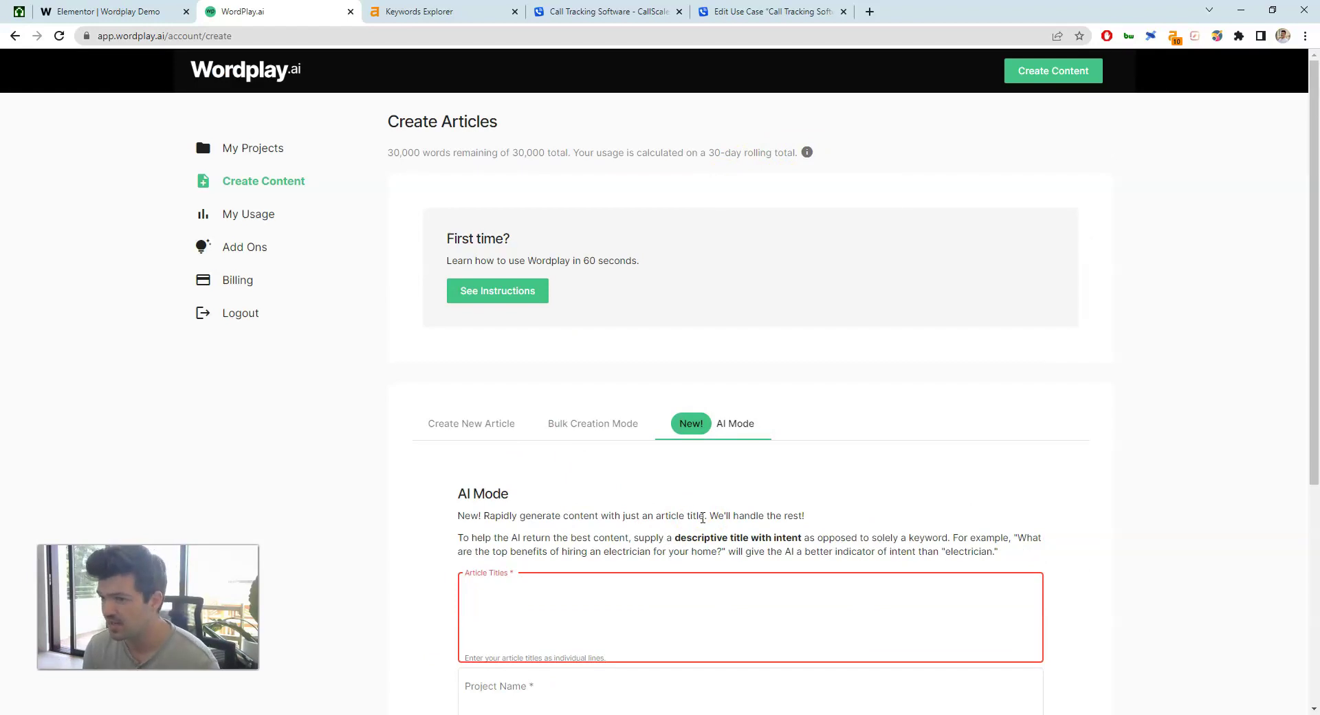
pyautogui.scroll(-2, 642, 543)
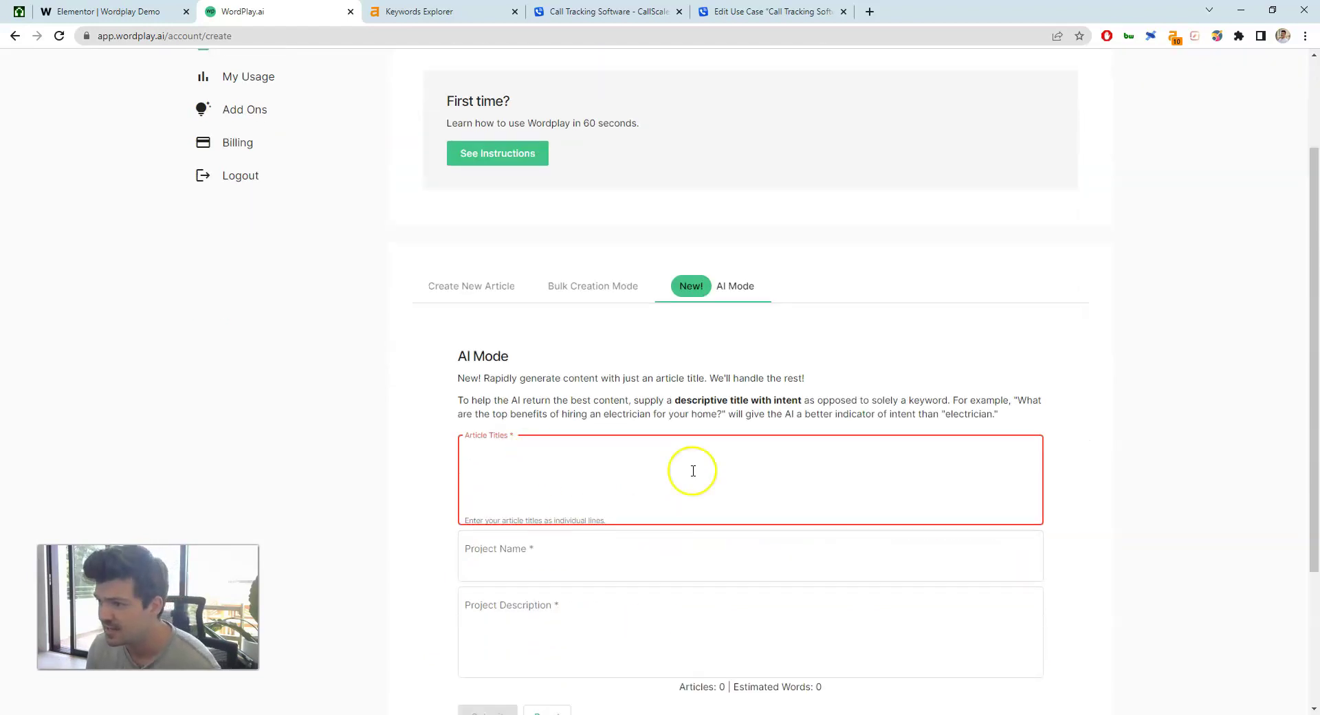
pyautogui.click(693, 471)
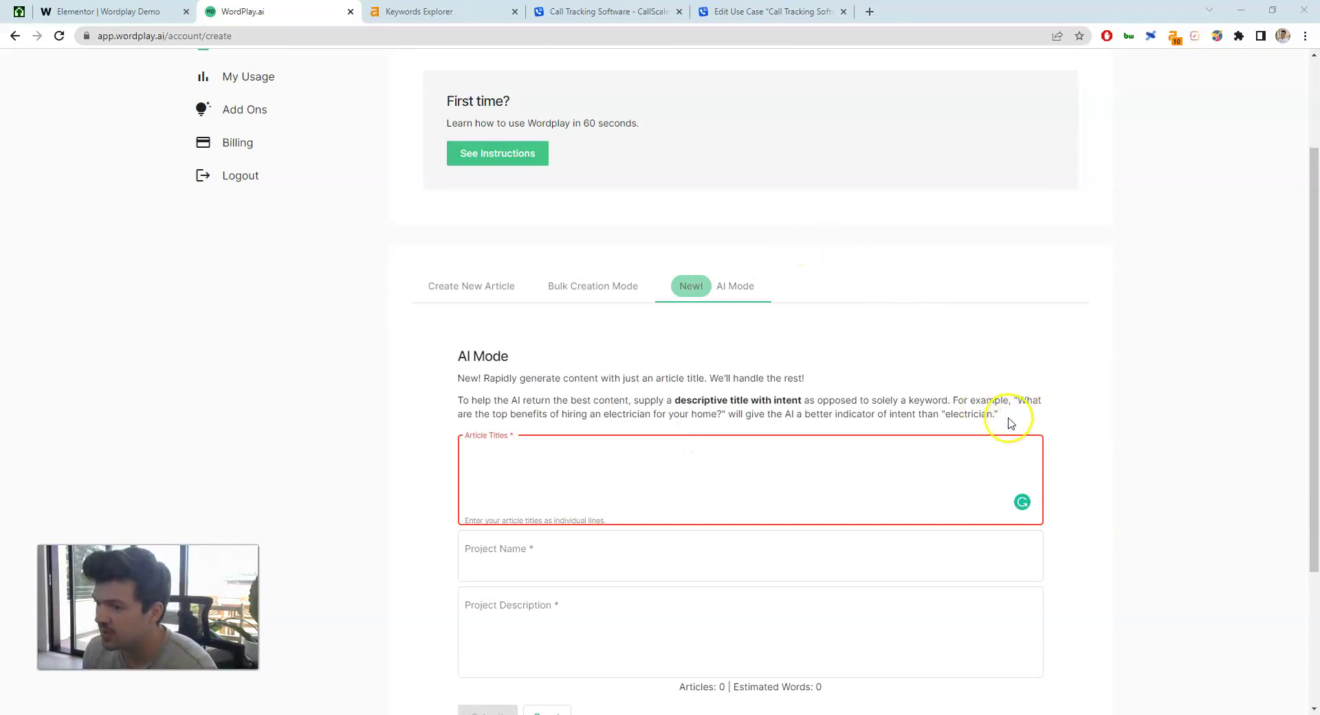
pyautogui.moveTo(1014, 400); pyautogui.dragTo(718, 414)
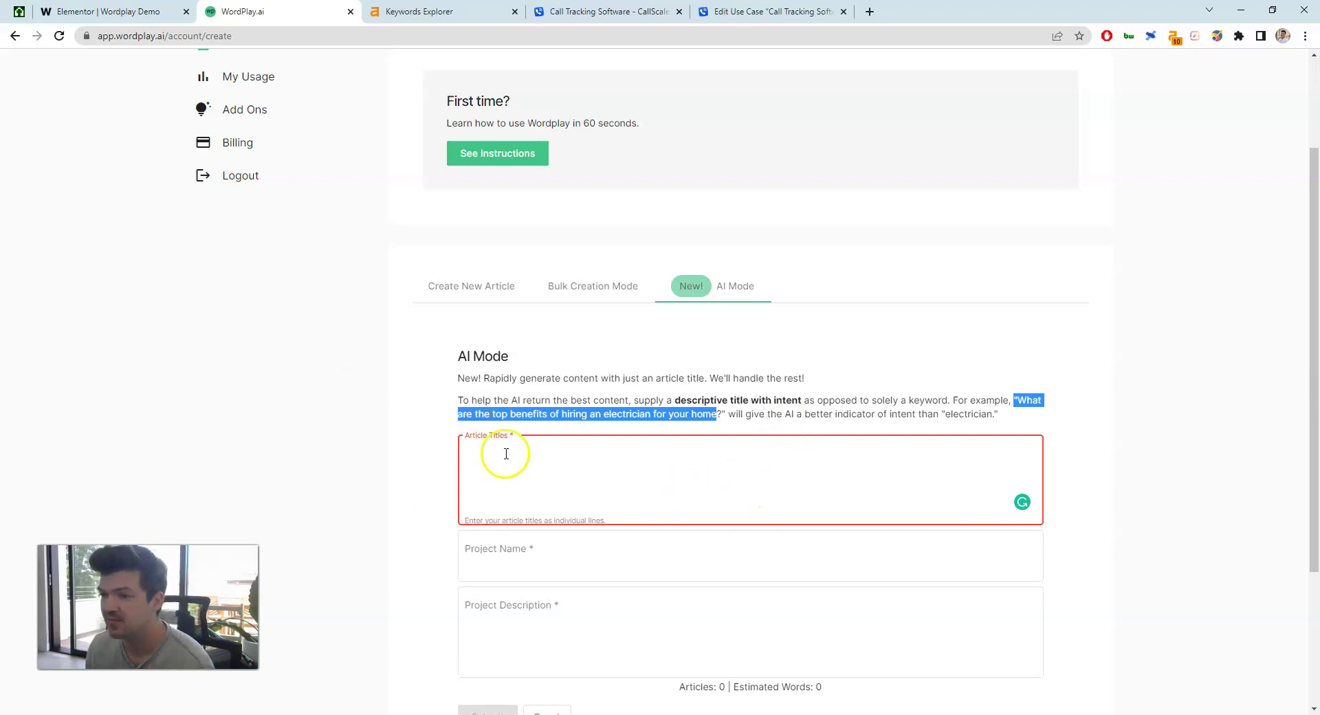
pyautogui.doubleClick(969, 415)
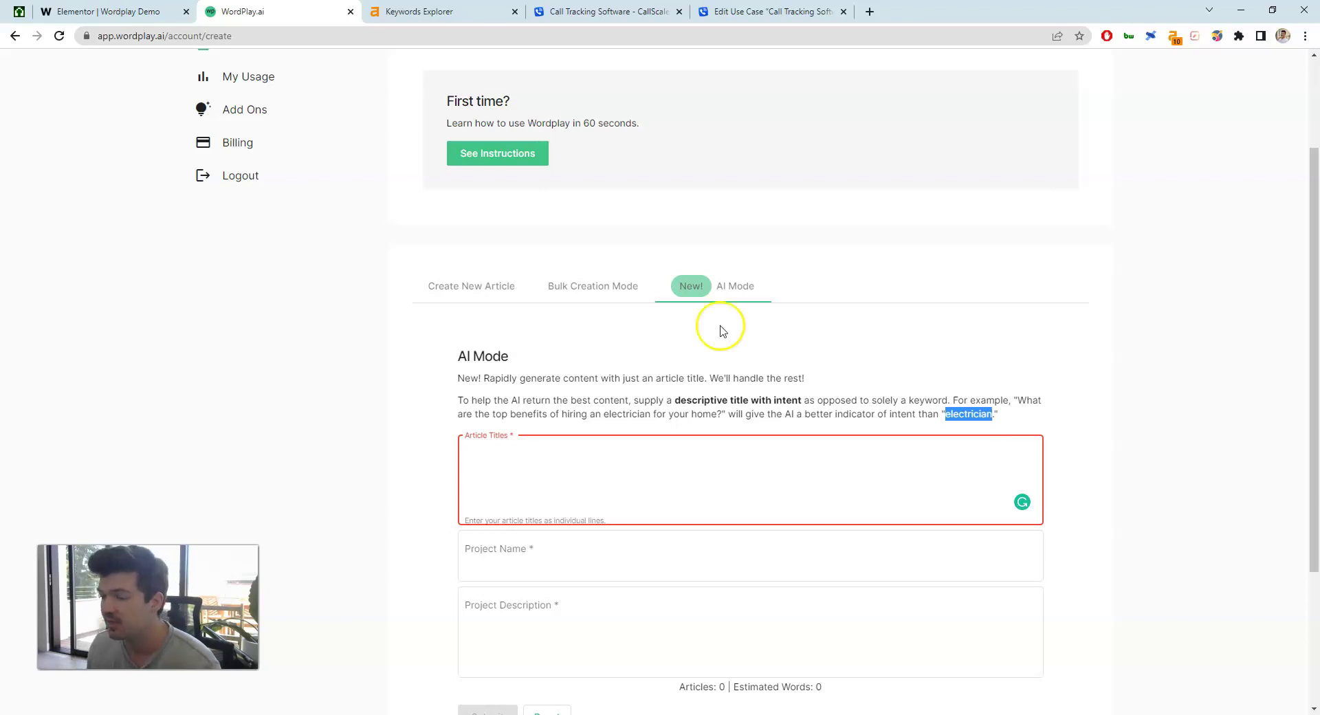
pyautogui.moveTo(717, 414); pyautogui.dragTo(856, 398)
pyautogui.click(856, 399)
pyautogui.scroll(-2, 894, 399)
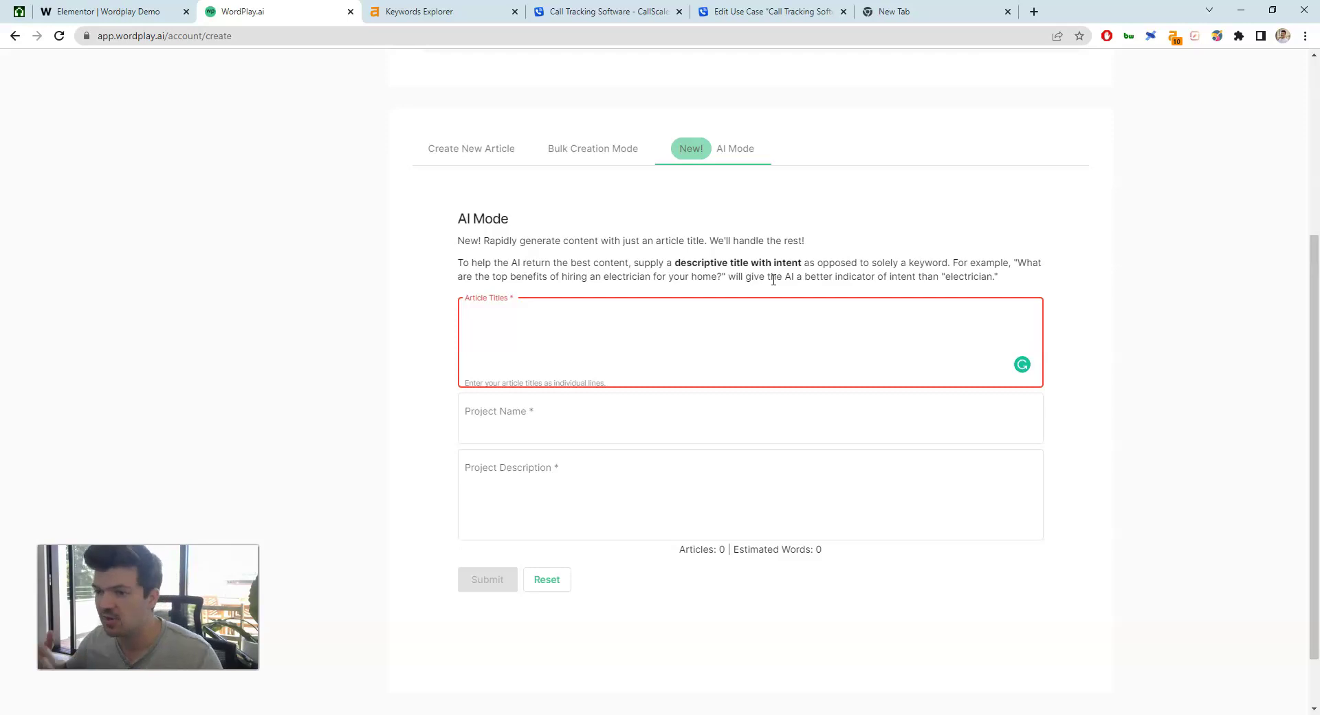
pyautogui.click(739, 186)
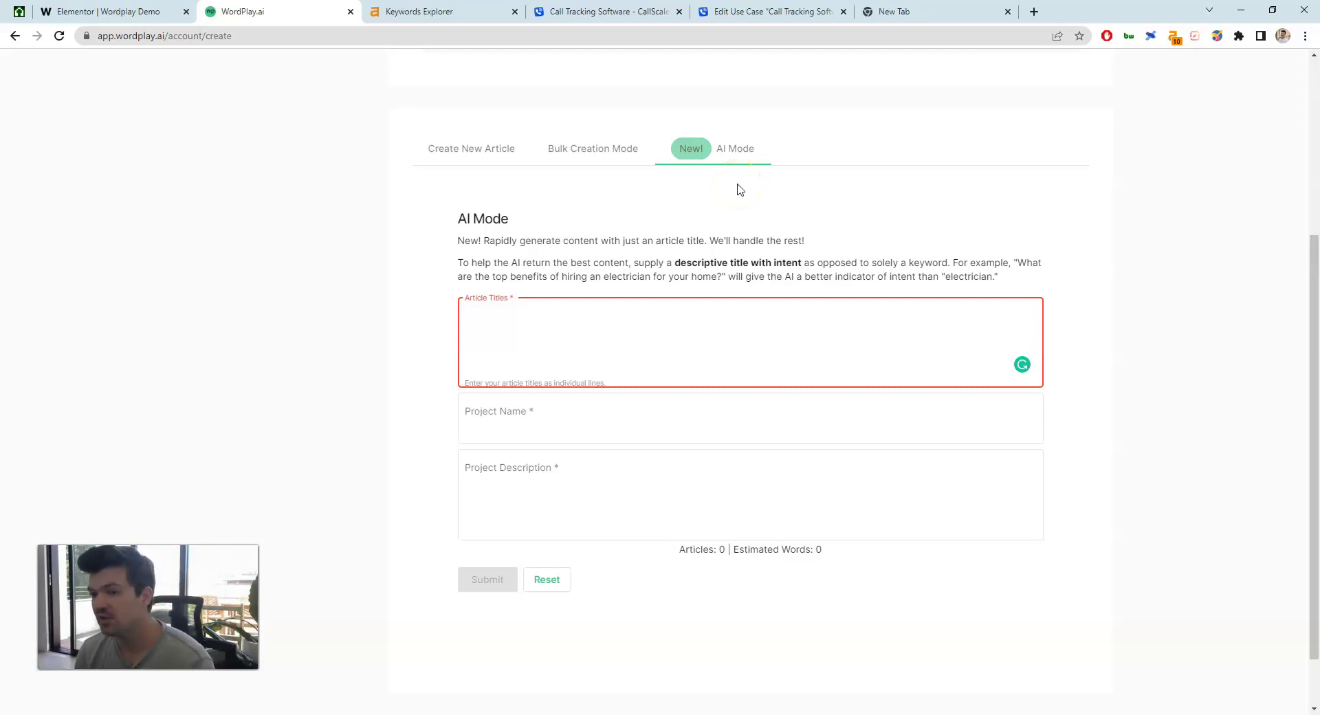
pyautogui.click(580, 384)
pyautogui.click(581, 341)
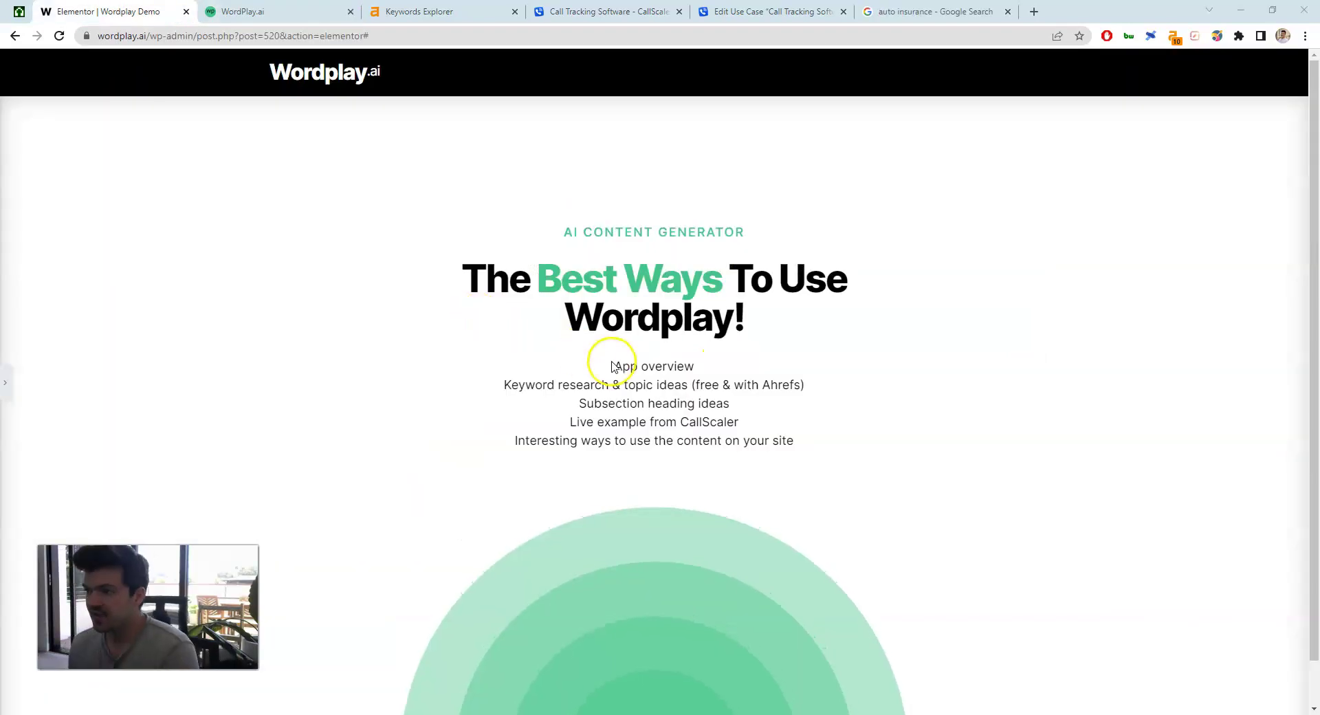
# Step: Highlight the App overview and keyword research agenda items, then show the auto insurance Google results
pyautogui.moveTo(609, 366); pyautogui.dragTo(809, 362)
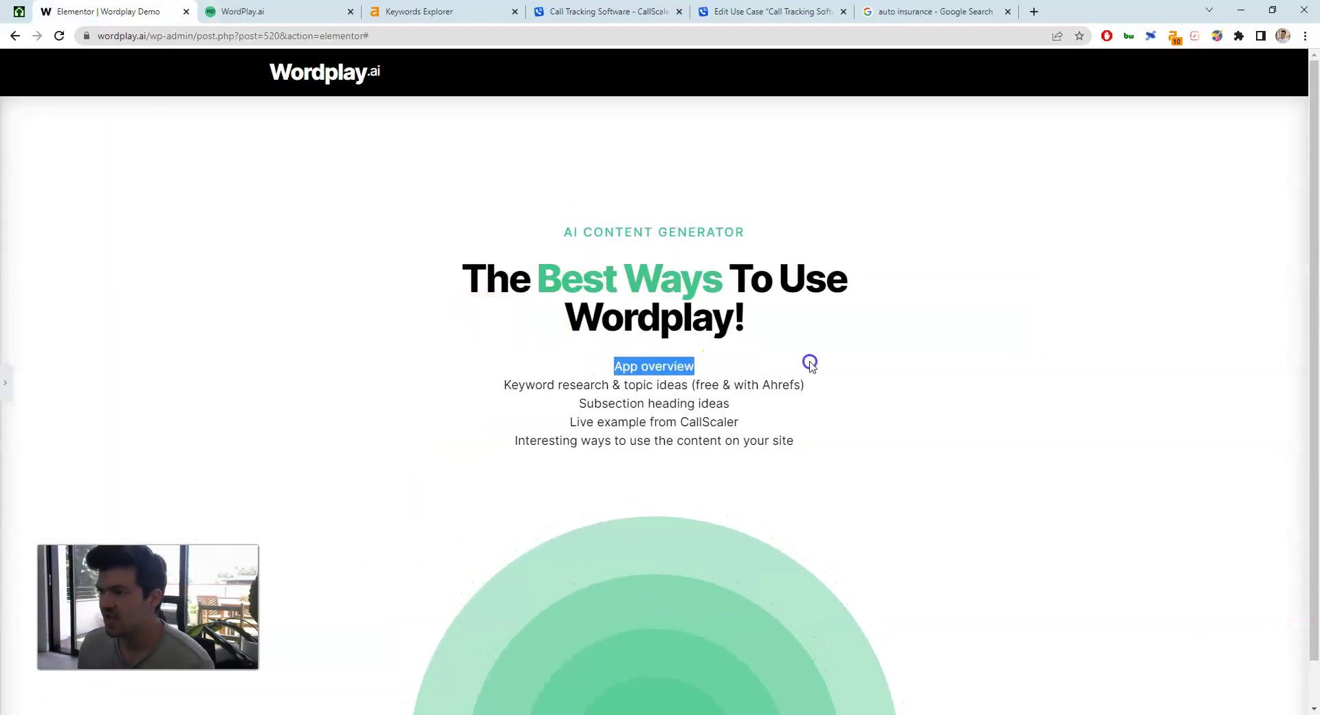
pyautogui.tripleClick(528, 383)
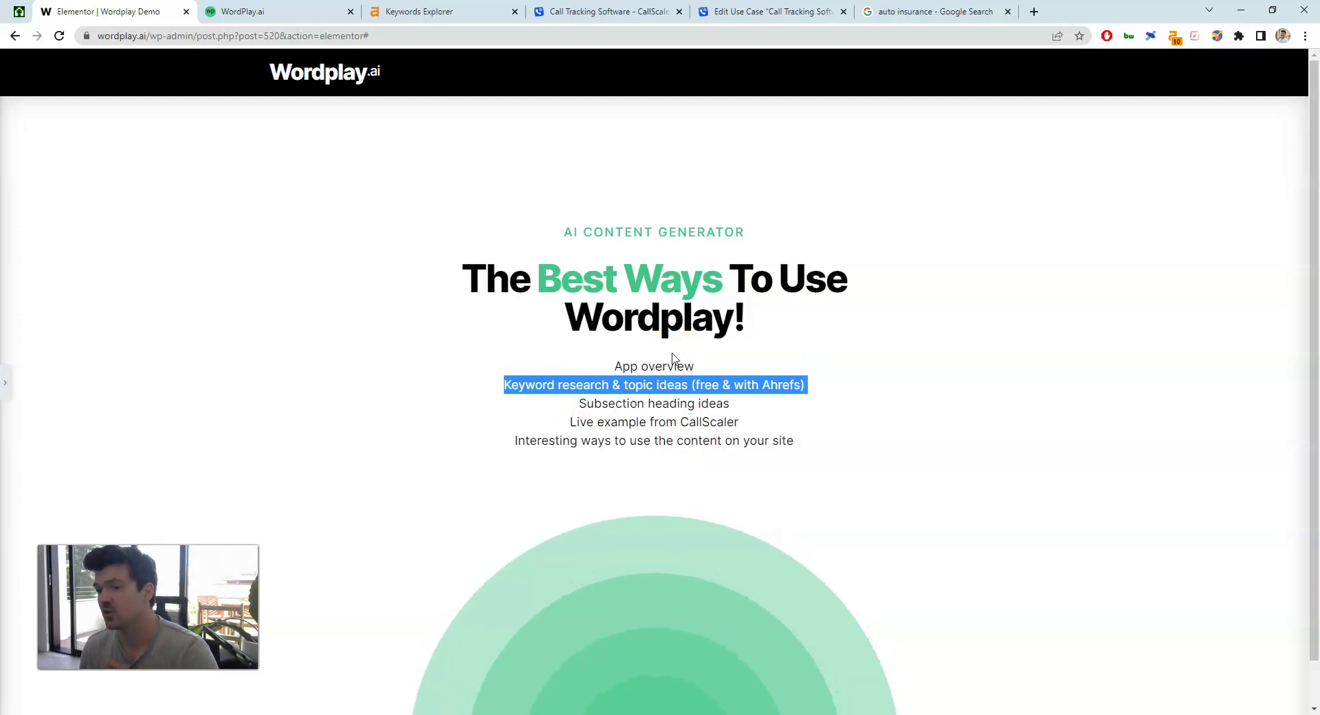
pyautogui.click(906, 11)
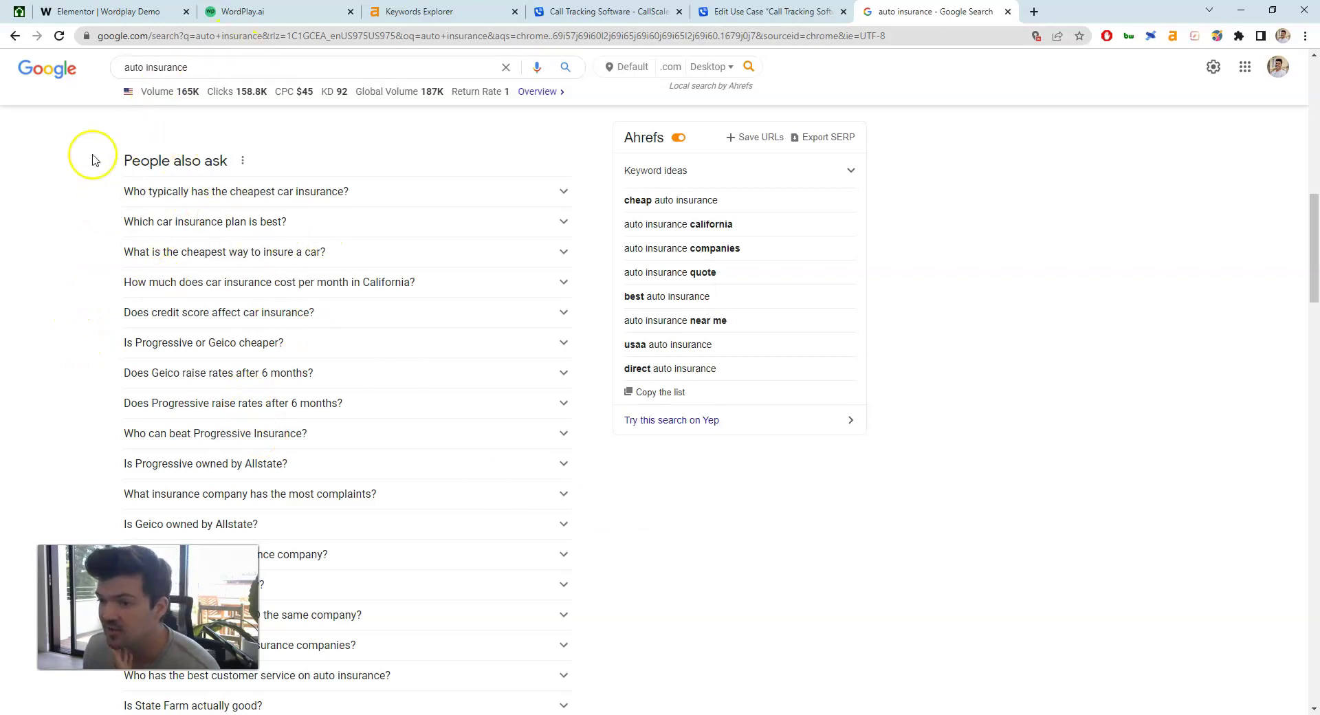
# Step: Copy the credit score question from the auto insurance People also ask list
pyautogui.tripleClick(148, 66)
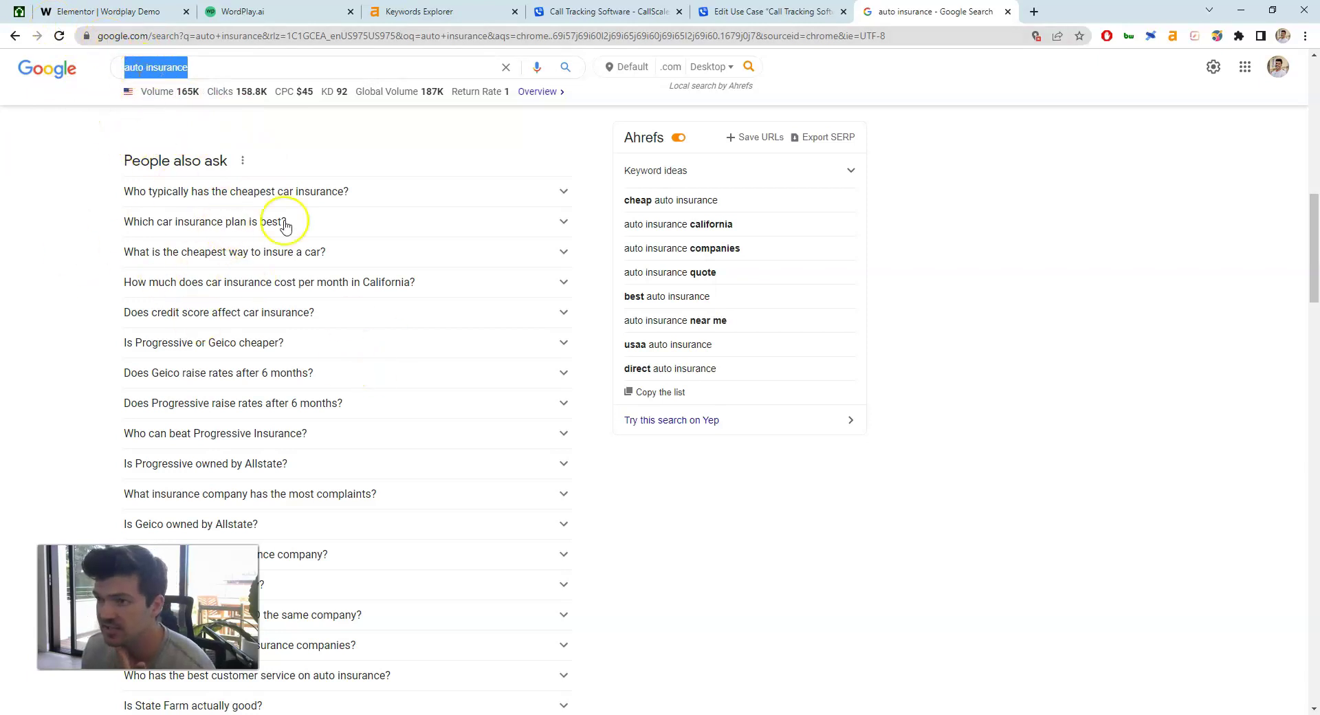
pyautogui.click(324, 318)
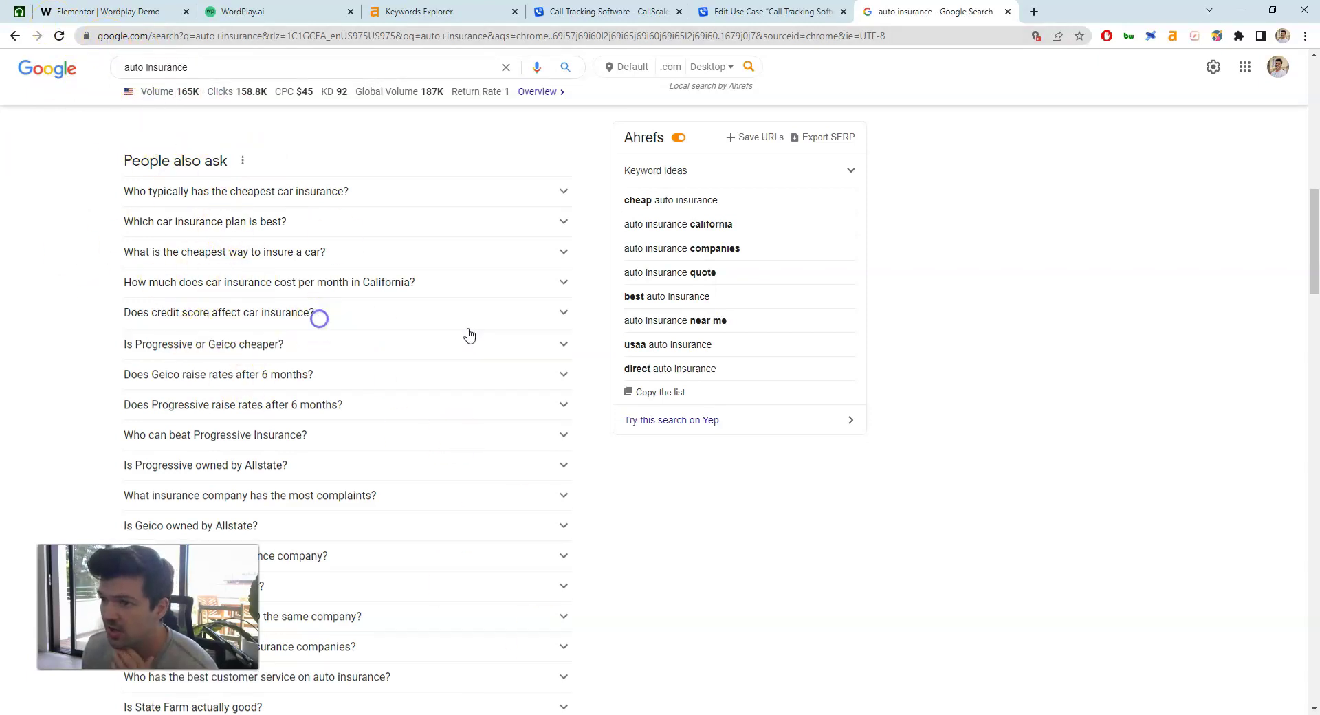
pyautogui.moveTo(326, 321); pyautogui.dragTo(118, 313)
pyautogui.hotkey('ctrl', 'c')
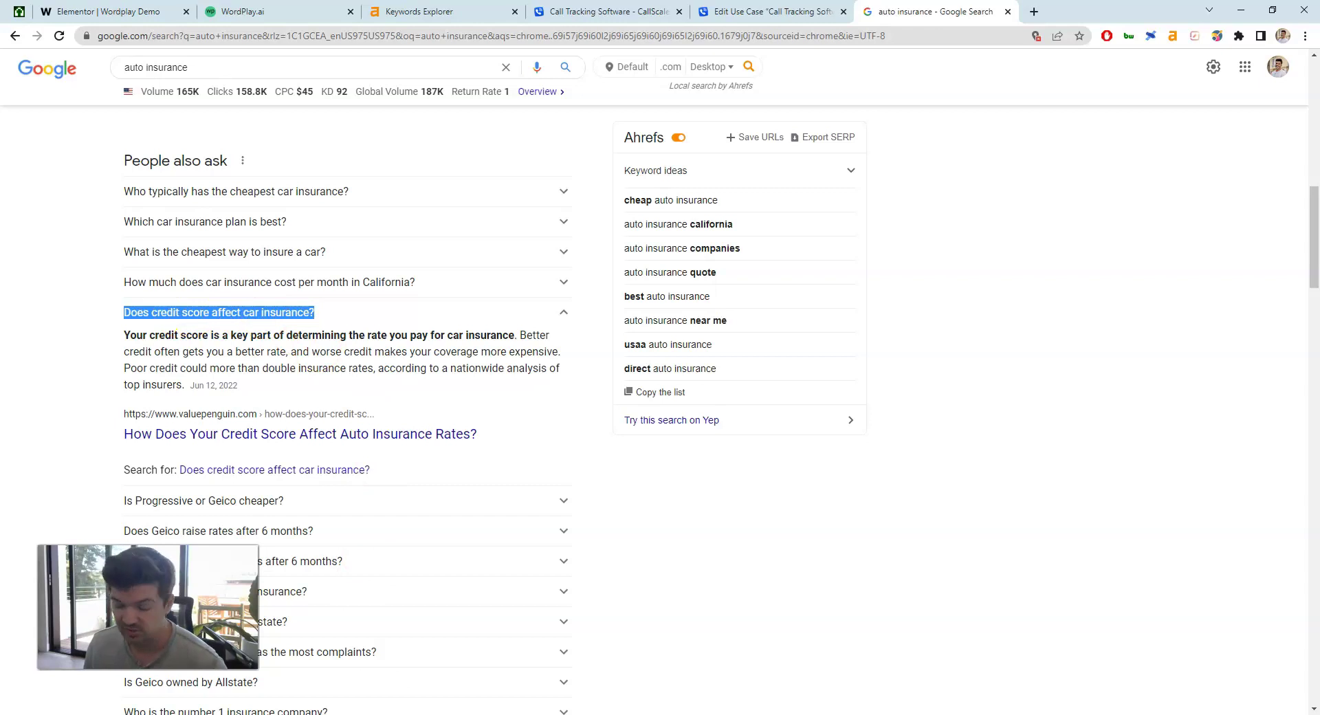
# Step: Paste the credit score question into a new sticky note as unbolded plain text
pyautogui.hotkey('alt', 'Tab')
pyautogui.click(1093, 118)
pyautogui.hotkey('ctrl', 'v')
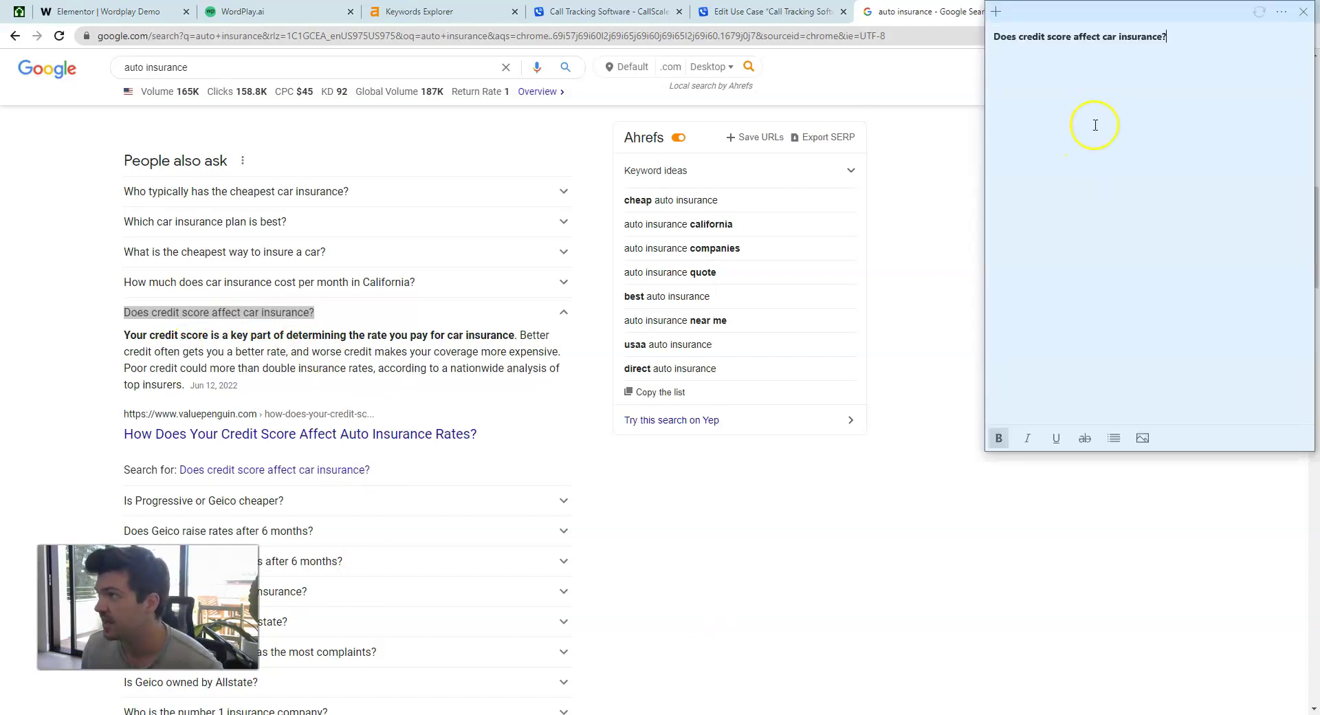
pyautogui.hotkey('ctrl', 'a')
pyautogui.hotkey('ctrl', 'b')
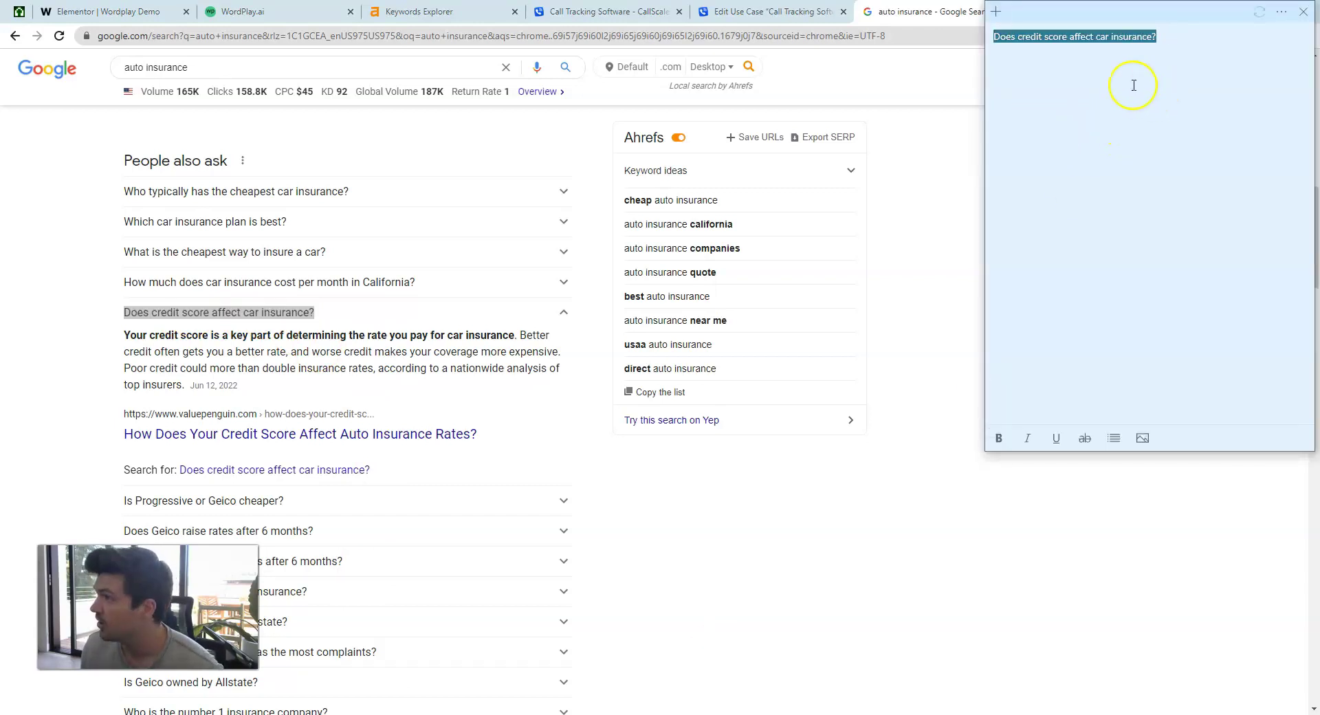
pyautogui.click(134, 335)
pyautogui.click(168, 314)
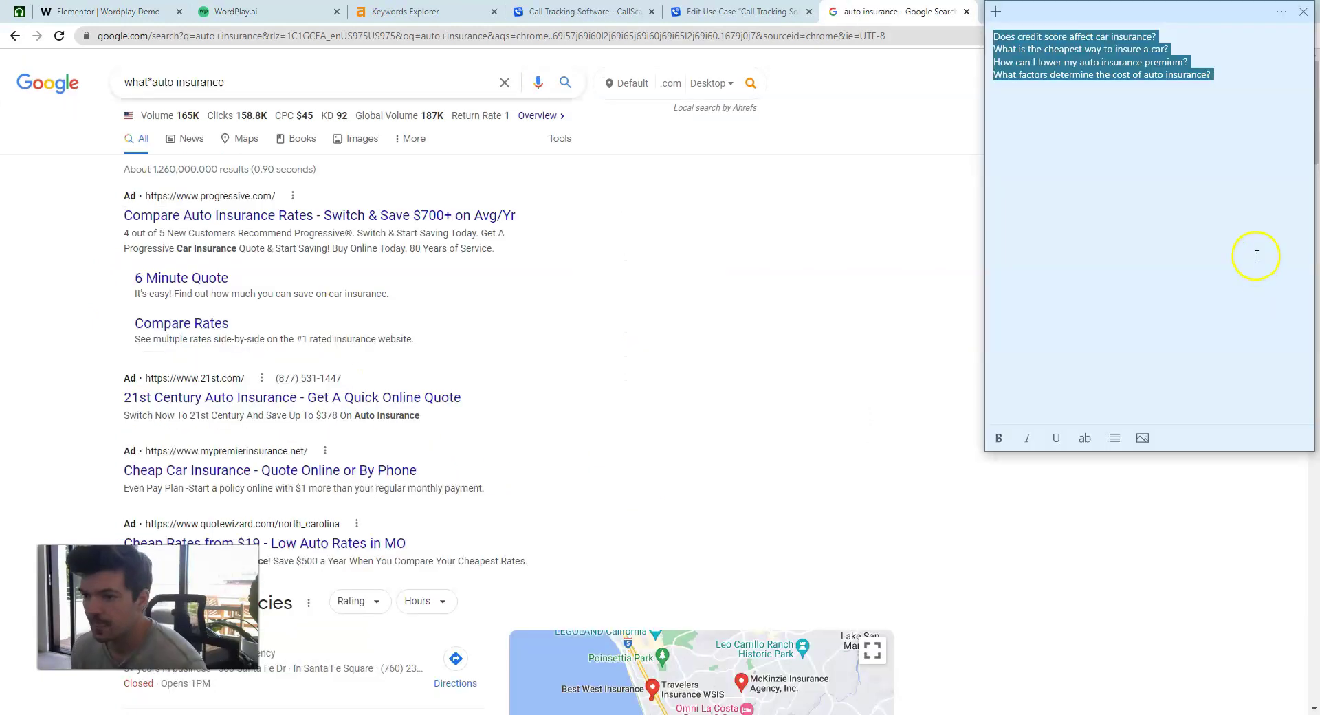
# Step: Select the collected note questions and fix the spacing in the wildcard Google query
pyautogui.click(1115, 81)
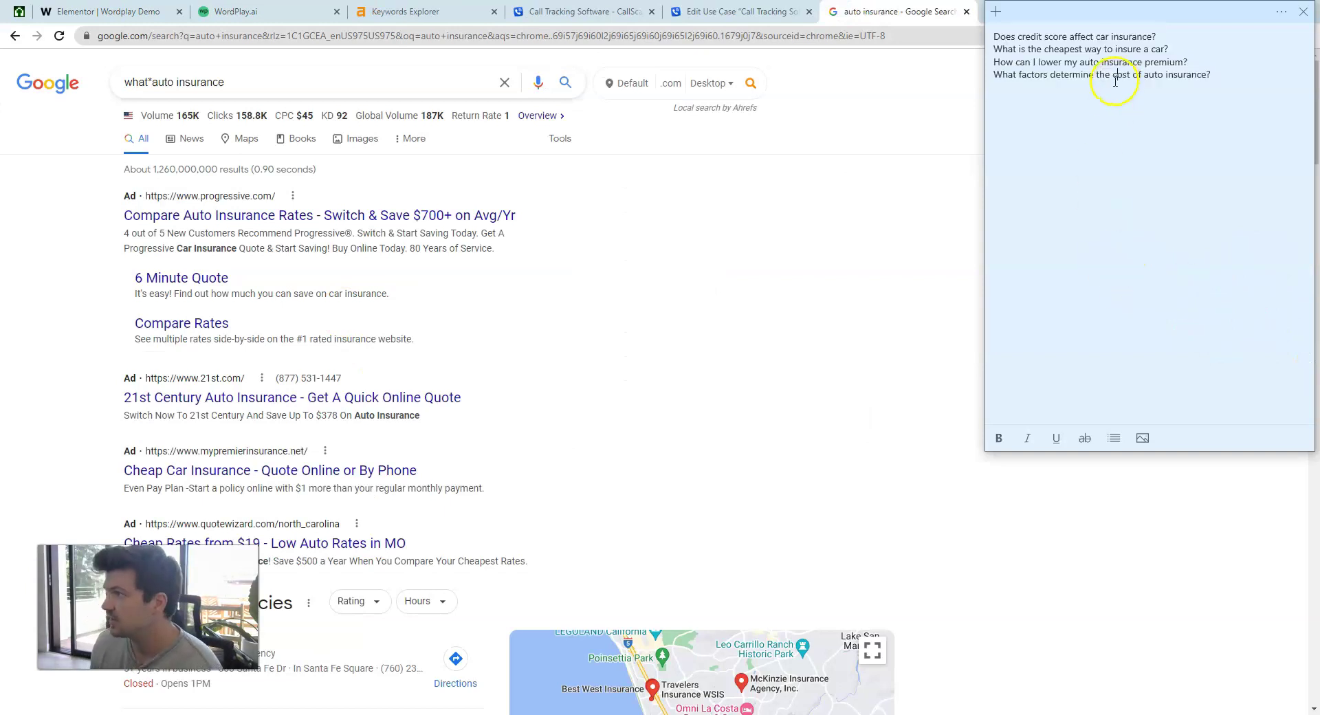
pyautogui.moveTo(1251, 66); pyautogui.dragTo(1062, 36)
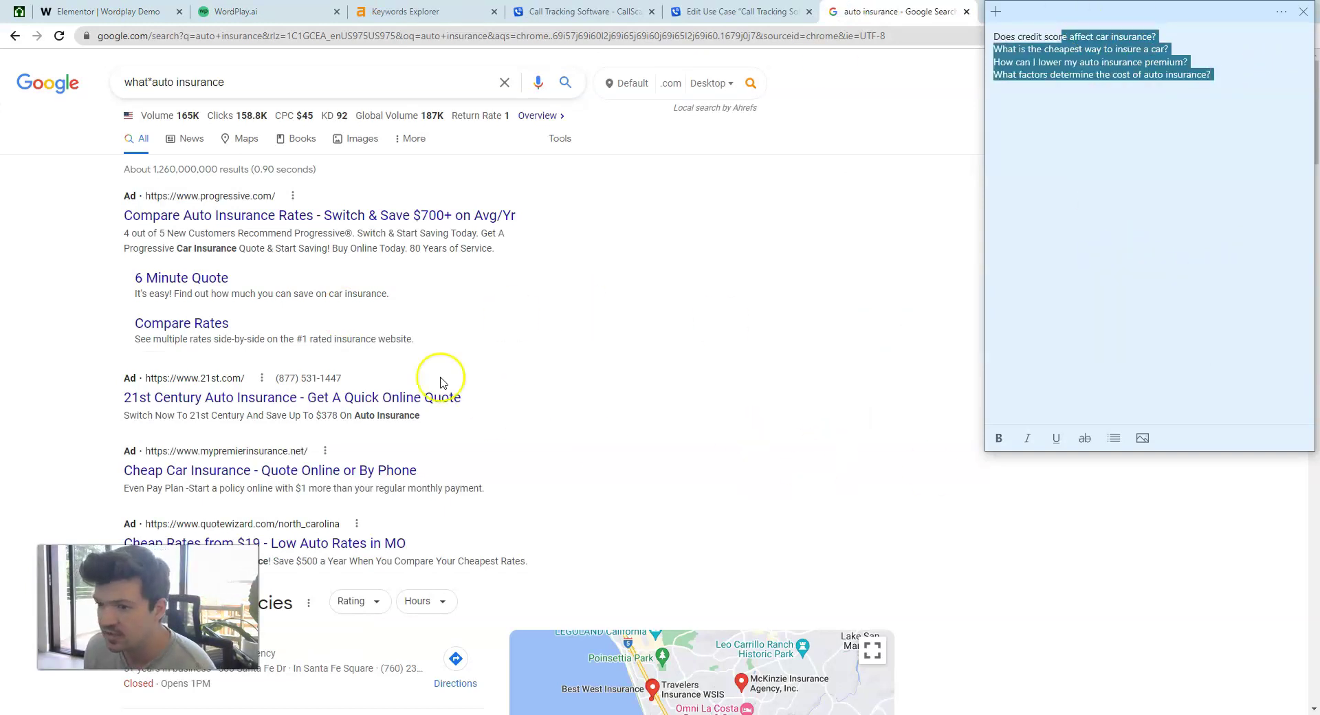
pyautogui.click(149, 83)
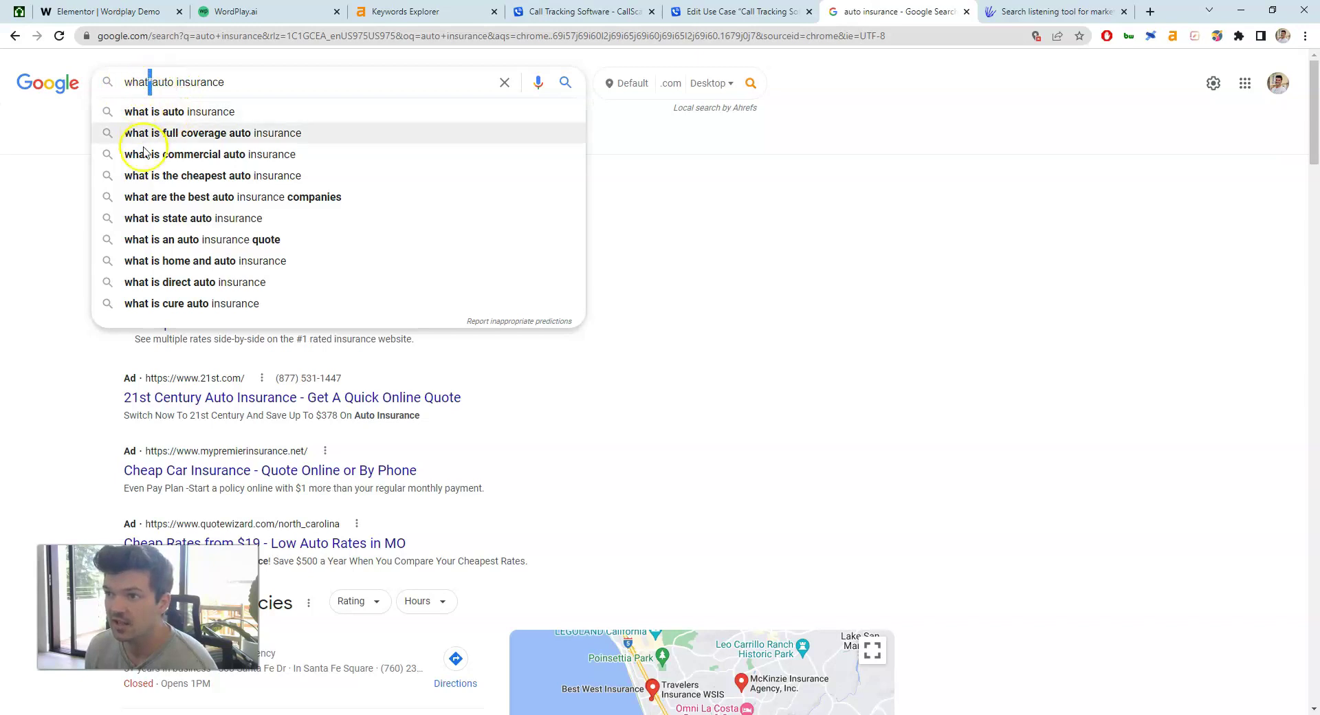
pyautogui.click(134, 83)
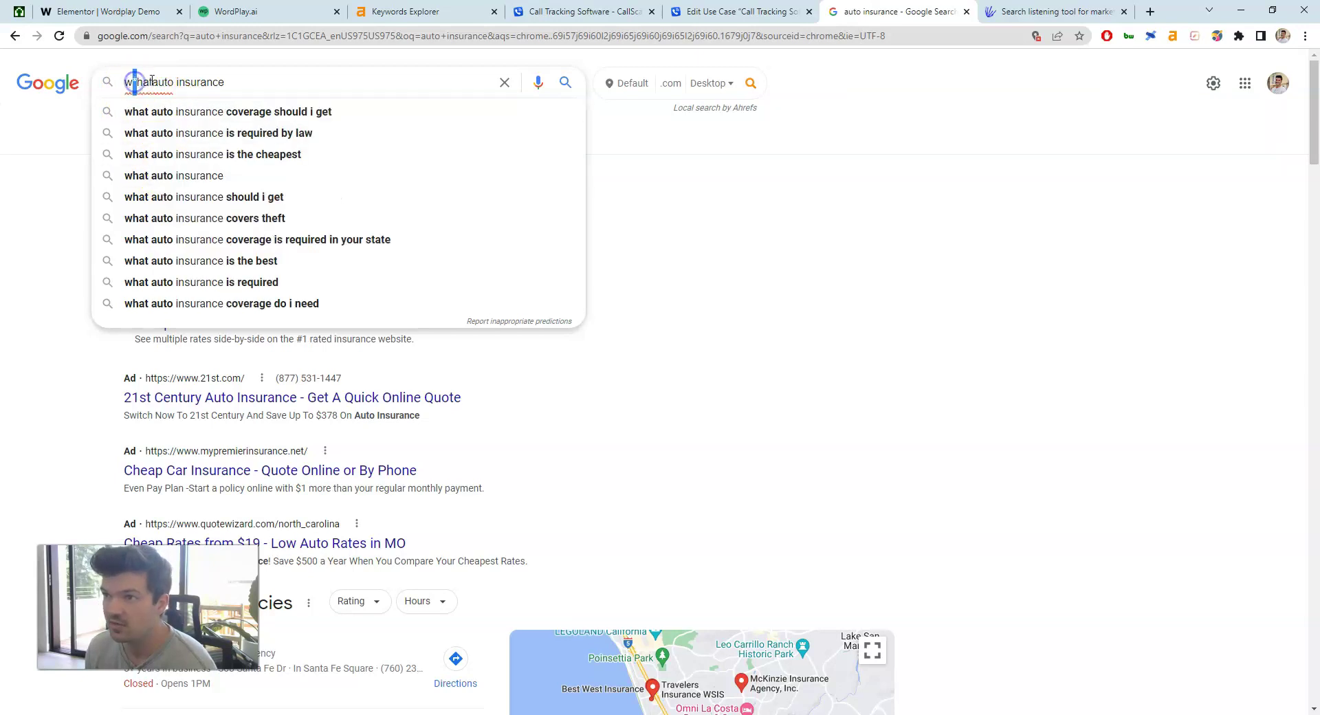
pyautogui.press('Right')
pyautogui.press('Right')
pyautogui.press('Right')
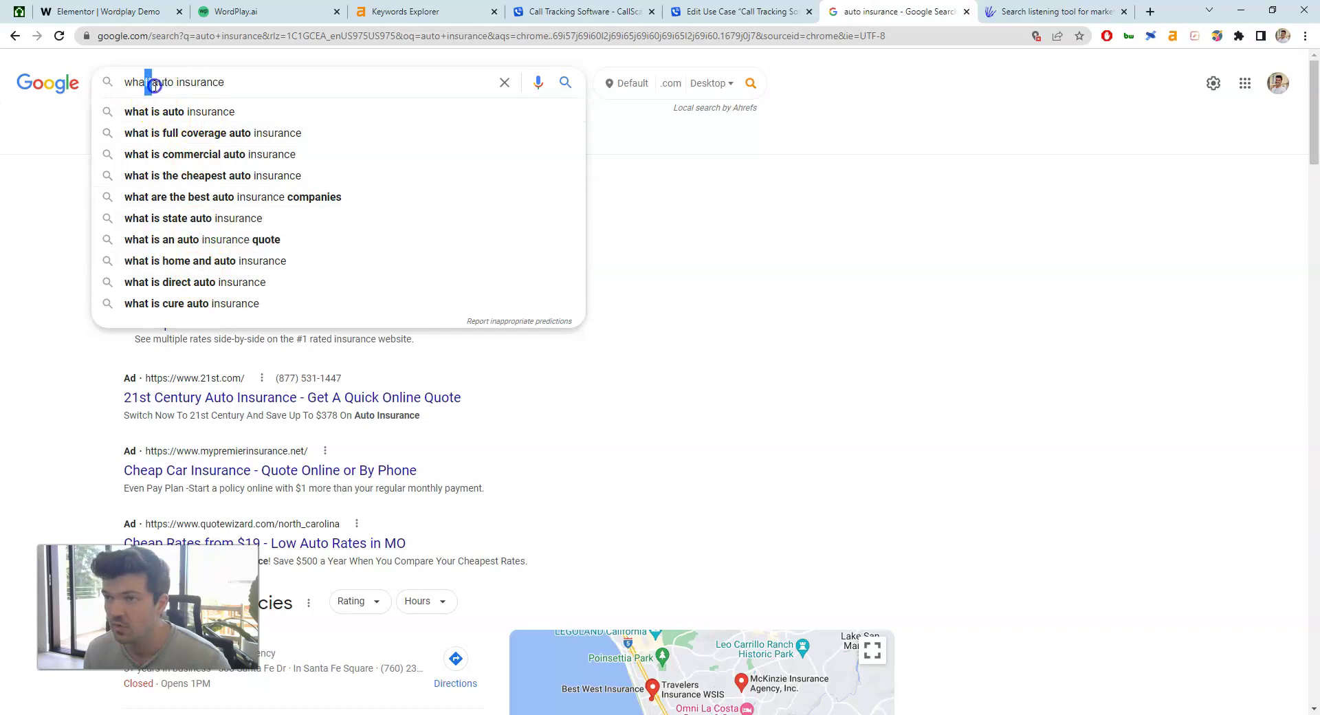
# Step: Replace 'what' in the query with 'the difference' to get its suggestions
pyautogui.doubleClick(136, 81)
pyautogui.write('the d')
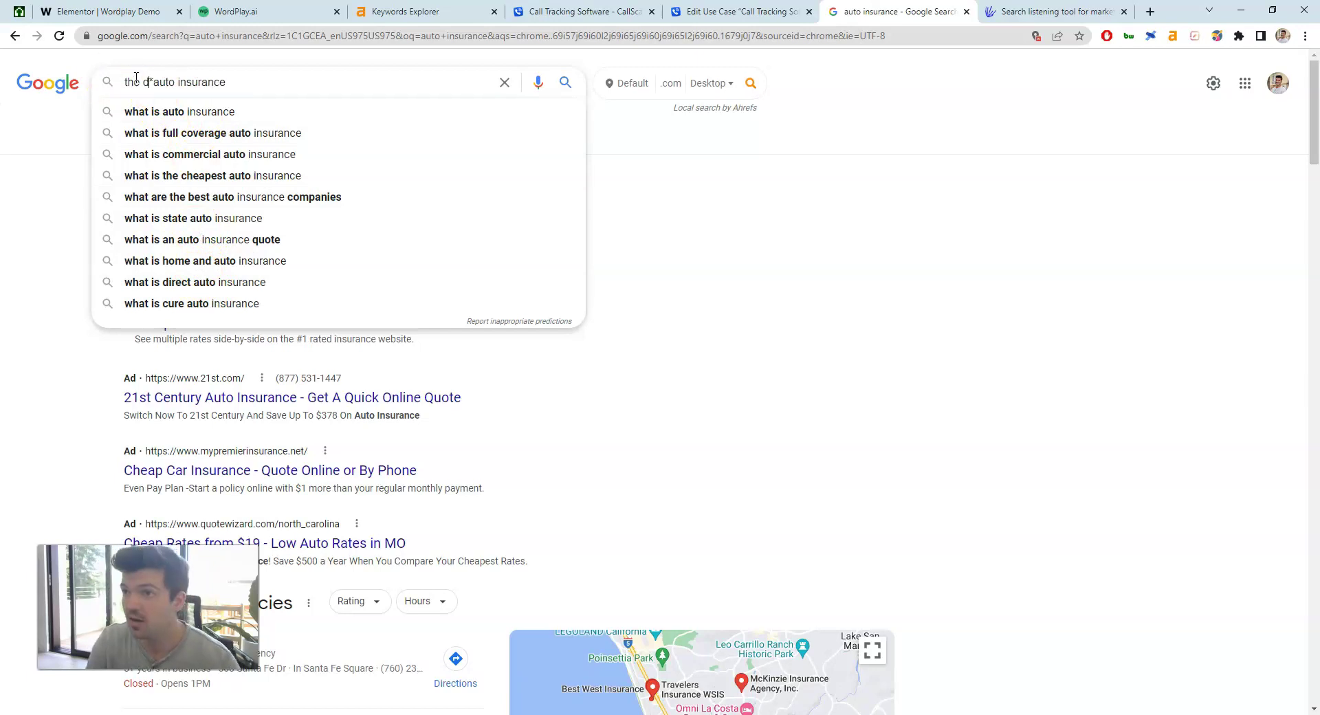
pyautogui.write('offe')
pyautogui.press('BackSpace')
pyautogui.press('BackSpace')
pyautogui.press('BackSpace')
pyautogui.press('BackSpace')
pyautogui.press('BackSpace')
pyautogui.write('differen')
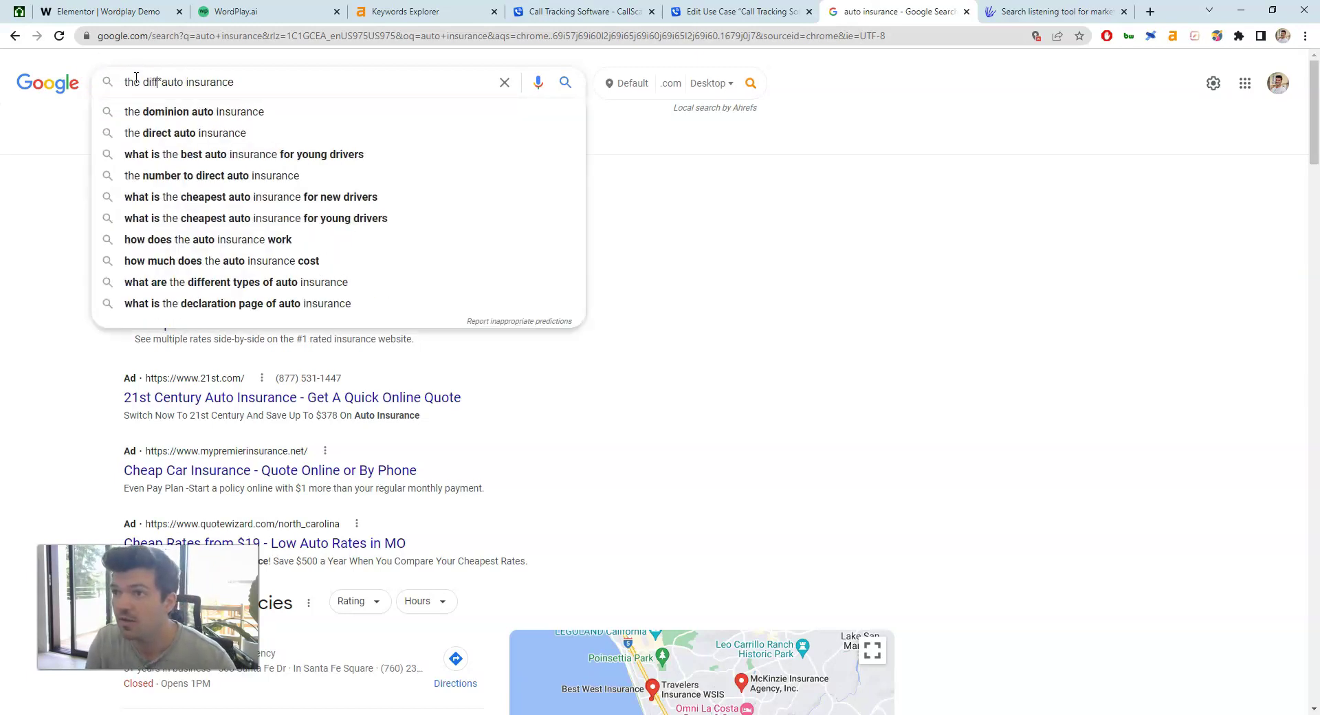
pyautogui.write('ce')
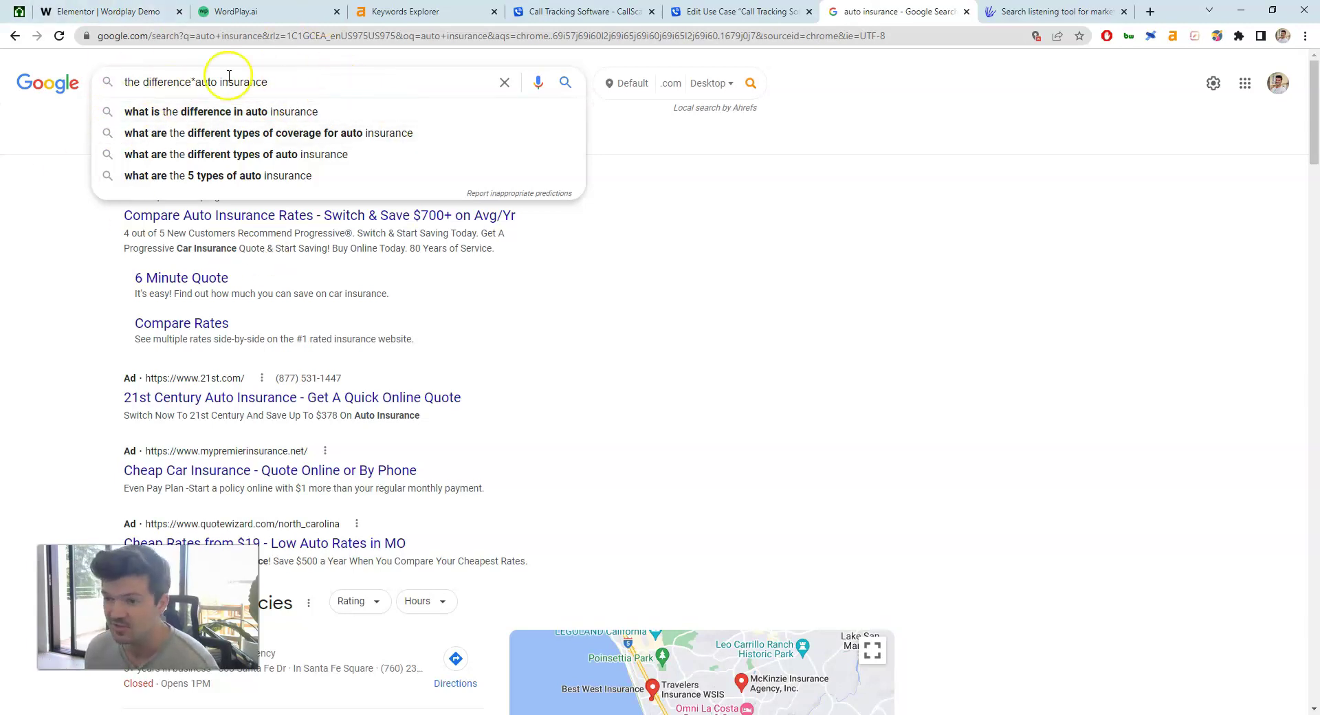
pyautogui.click(192, 82)
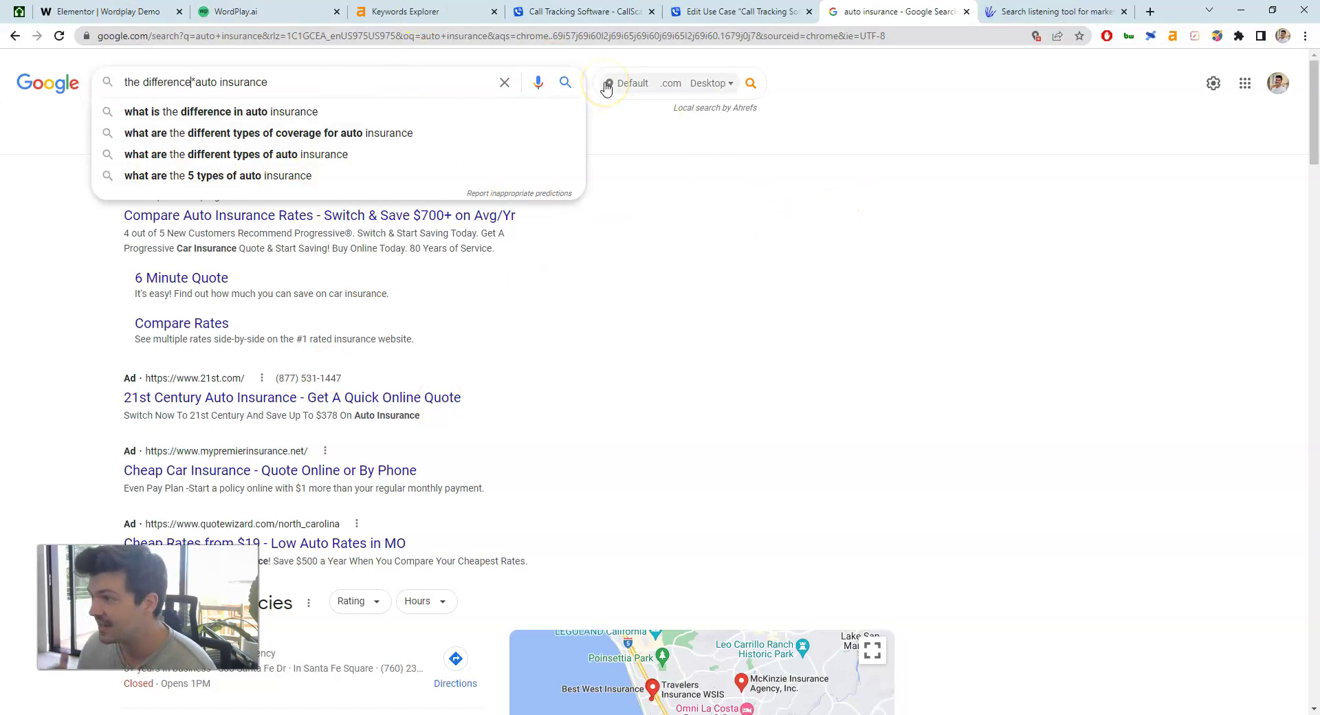
# Step: Run an AnswerThePublic report on 'auto insurance'
pyautogui.click(1049, 11)
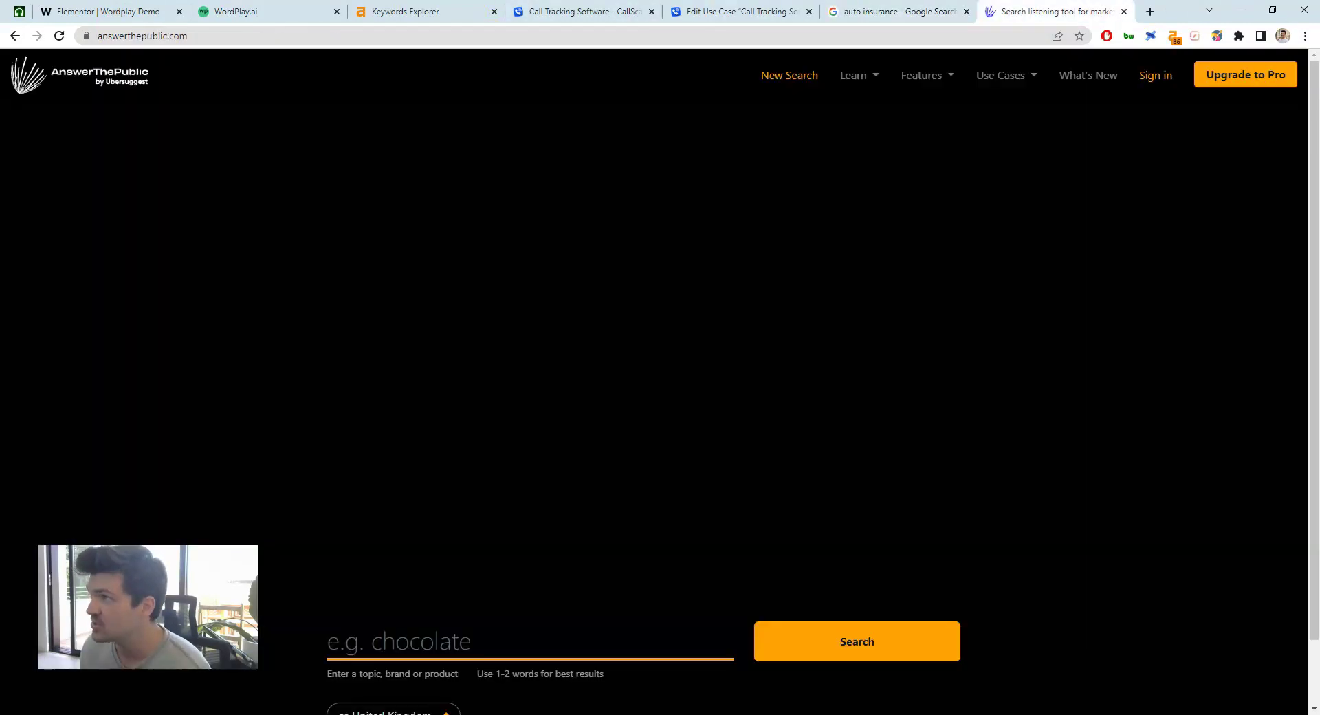
pyautogui.click(421, 645)
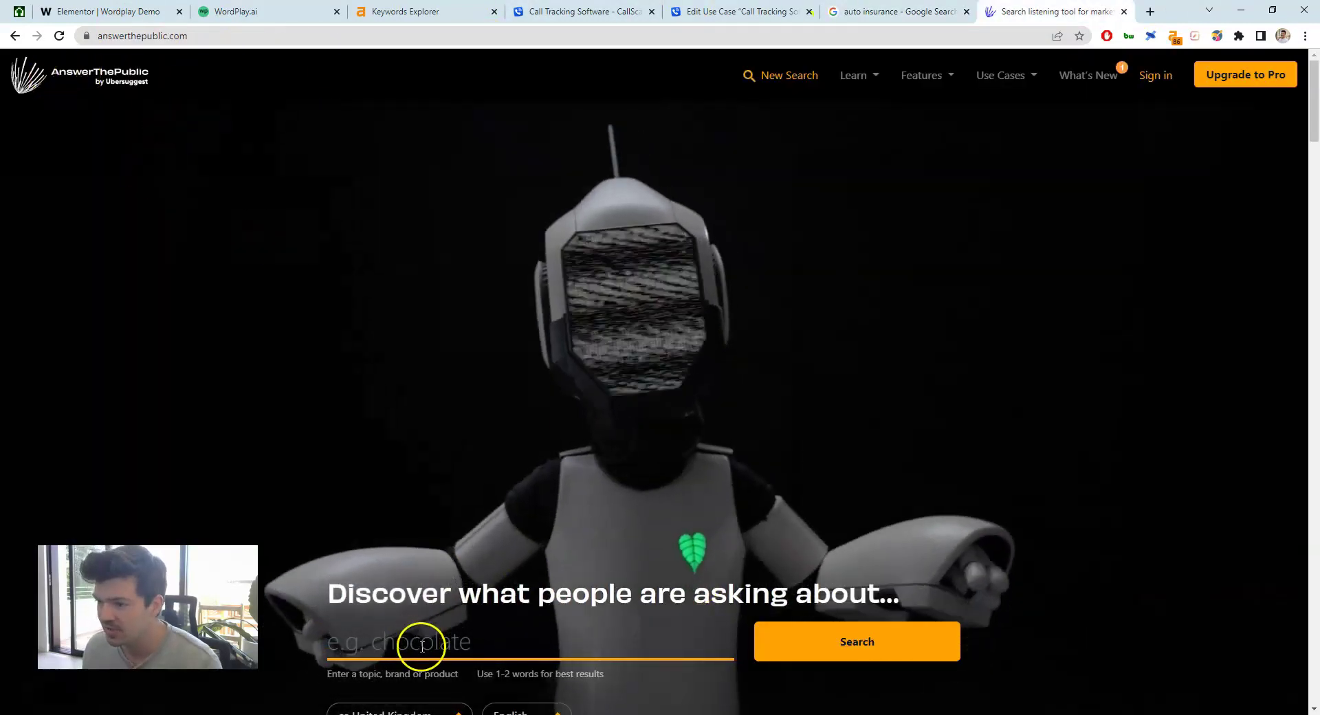
pyautogui.write('auto insurance')
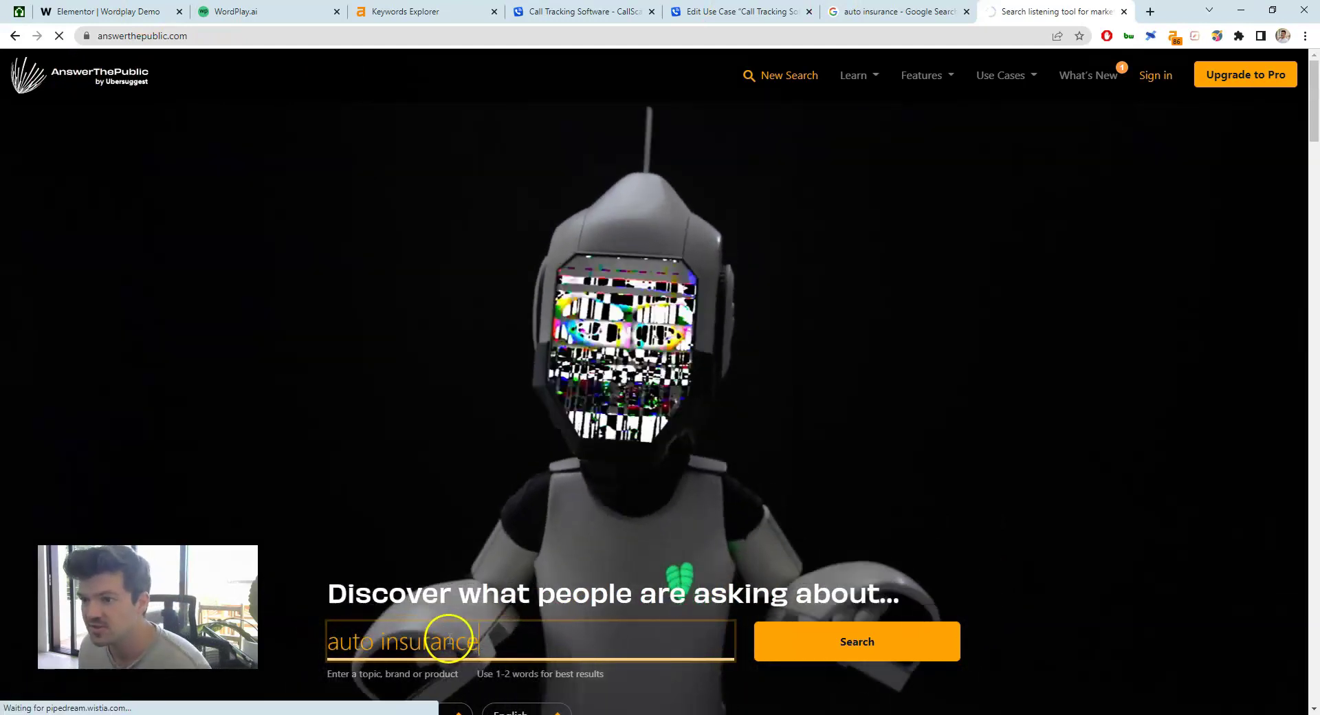
pyautogui.press('Return')
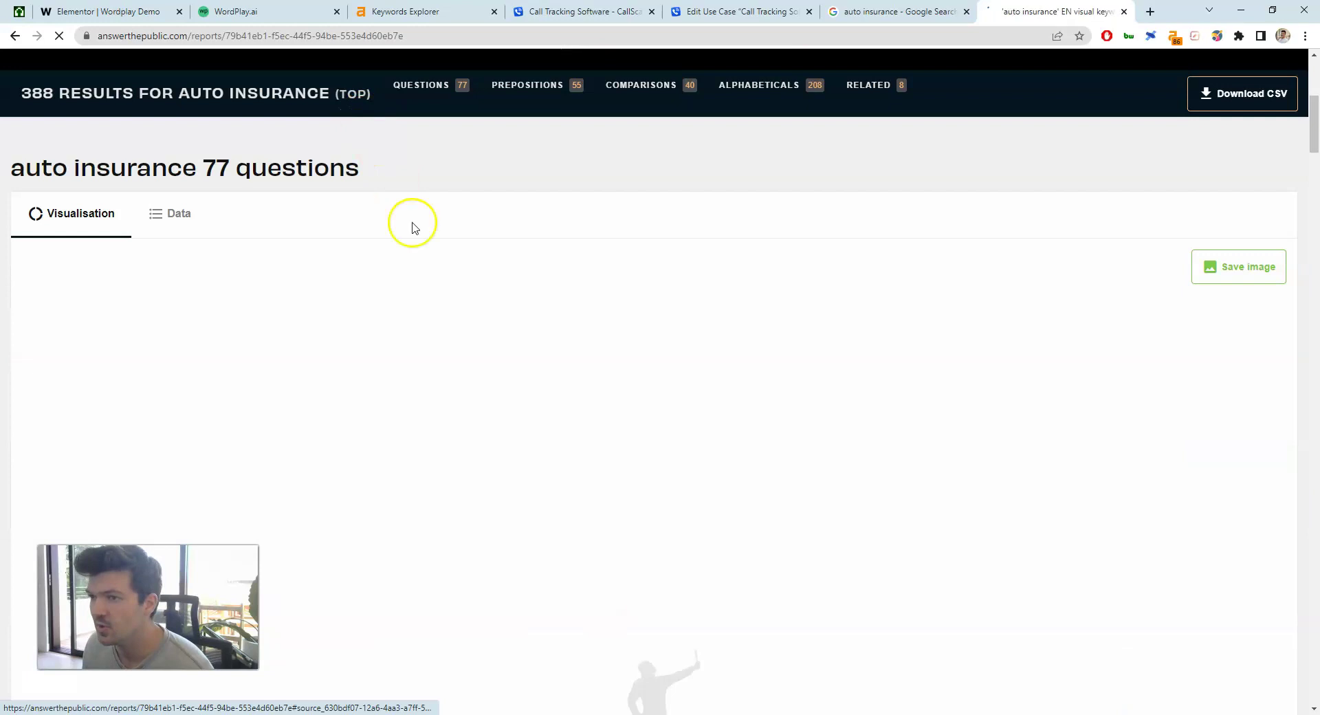
pyautogui.scroll(-1, 825, 457)
pyautogui.scroll(-1, 878, 391)
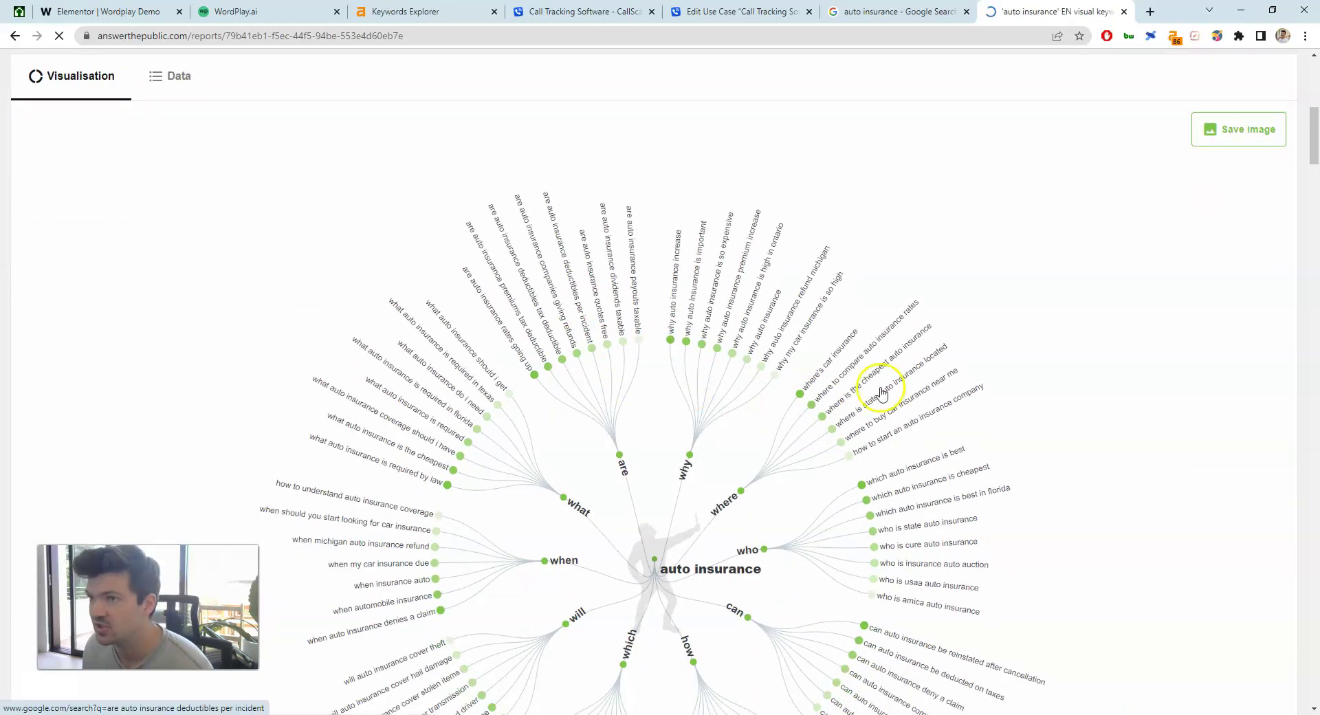
pyautogui.scroll(3, 271, 268)
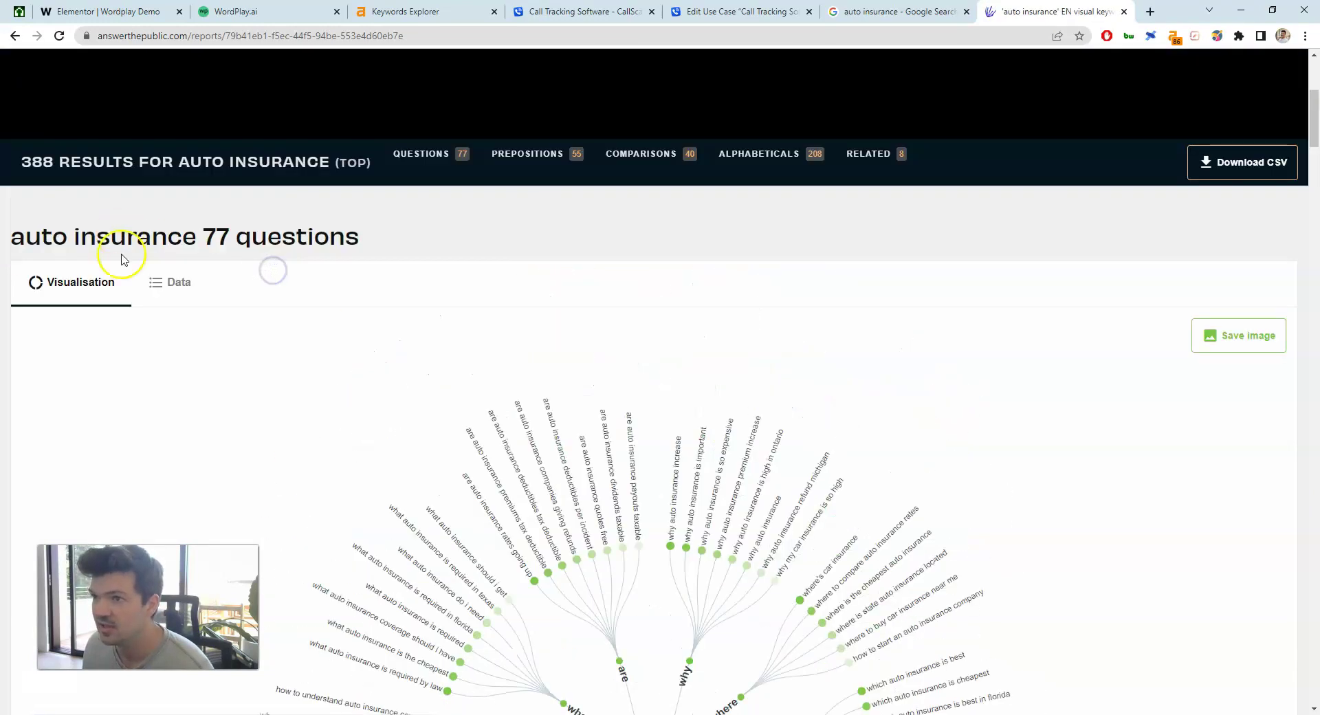
# Step: Show the questions as text lists and select two questions under 'can'
pyautogui.click(201, 286)
pyautogui.scroll(-3, 583, 272)
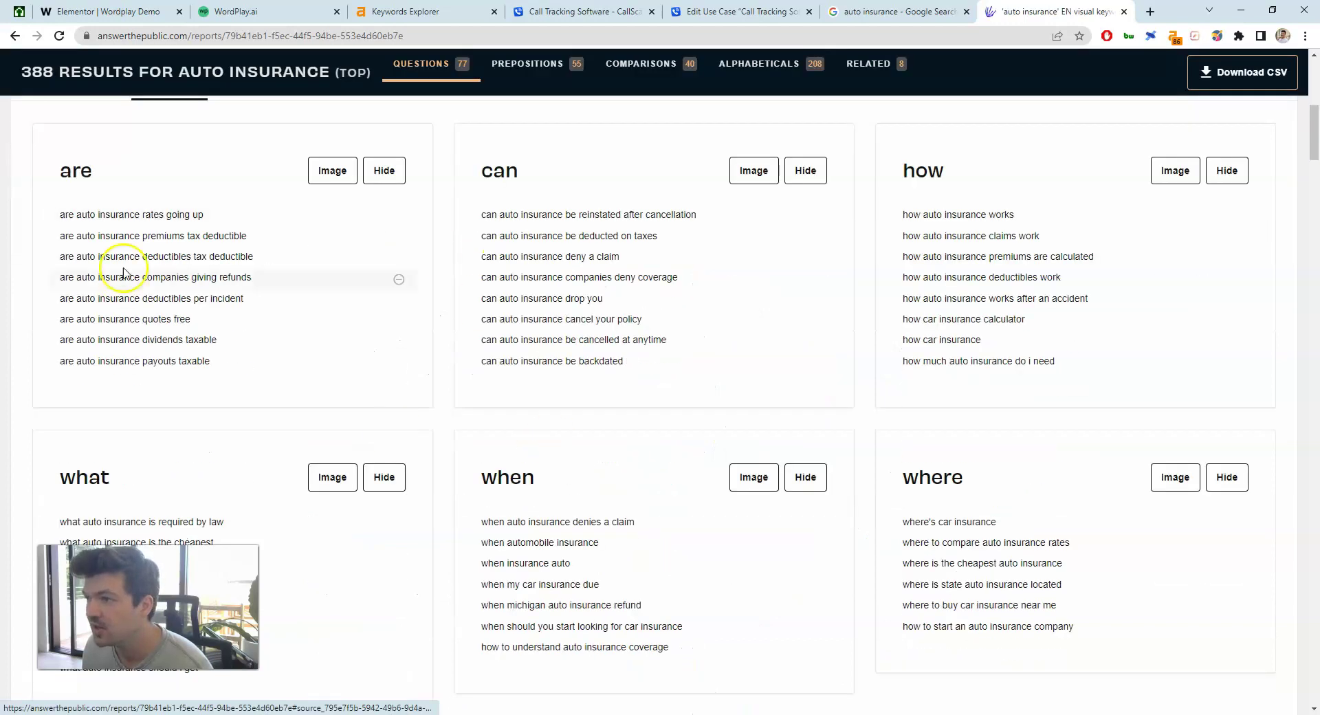
pyautogui.moveTo(713, 211); pyautogui.dragTo(501, 214)
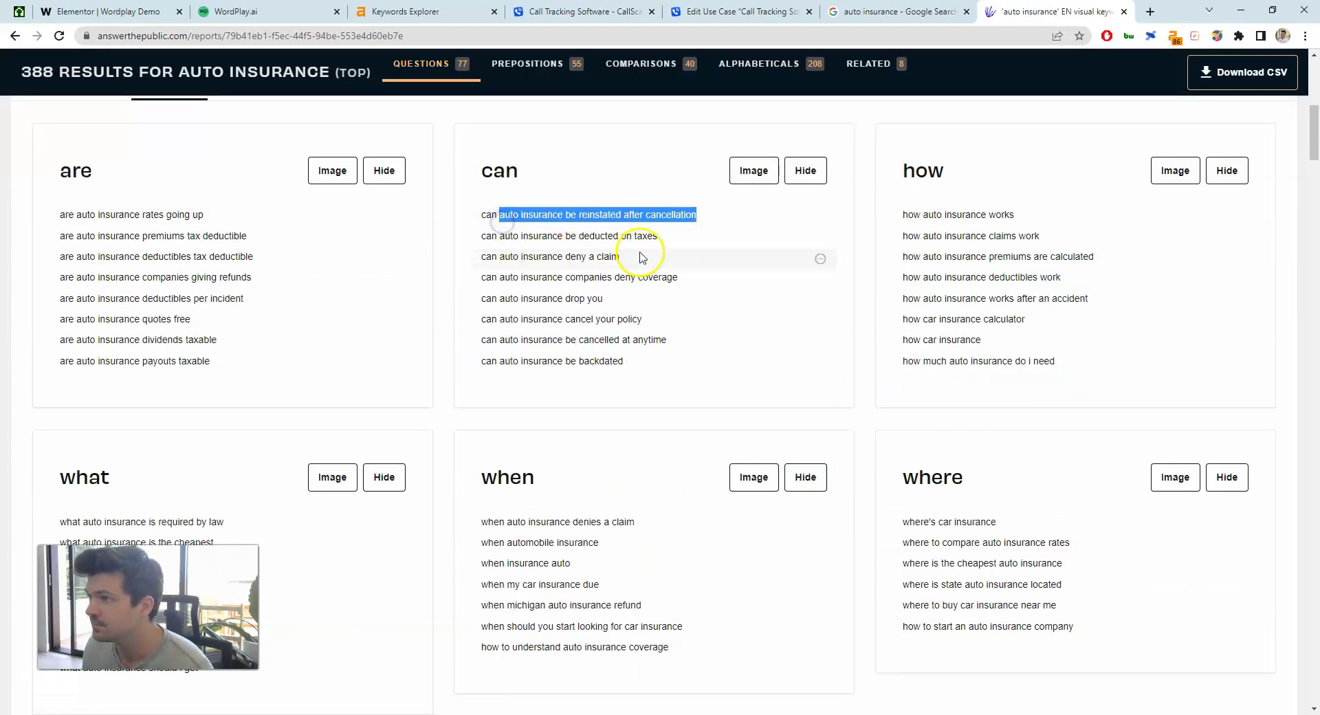
pyautogui.moveTo(662, 235); pyautogui.dragTo(513, 236)
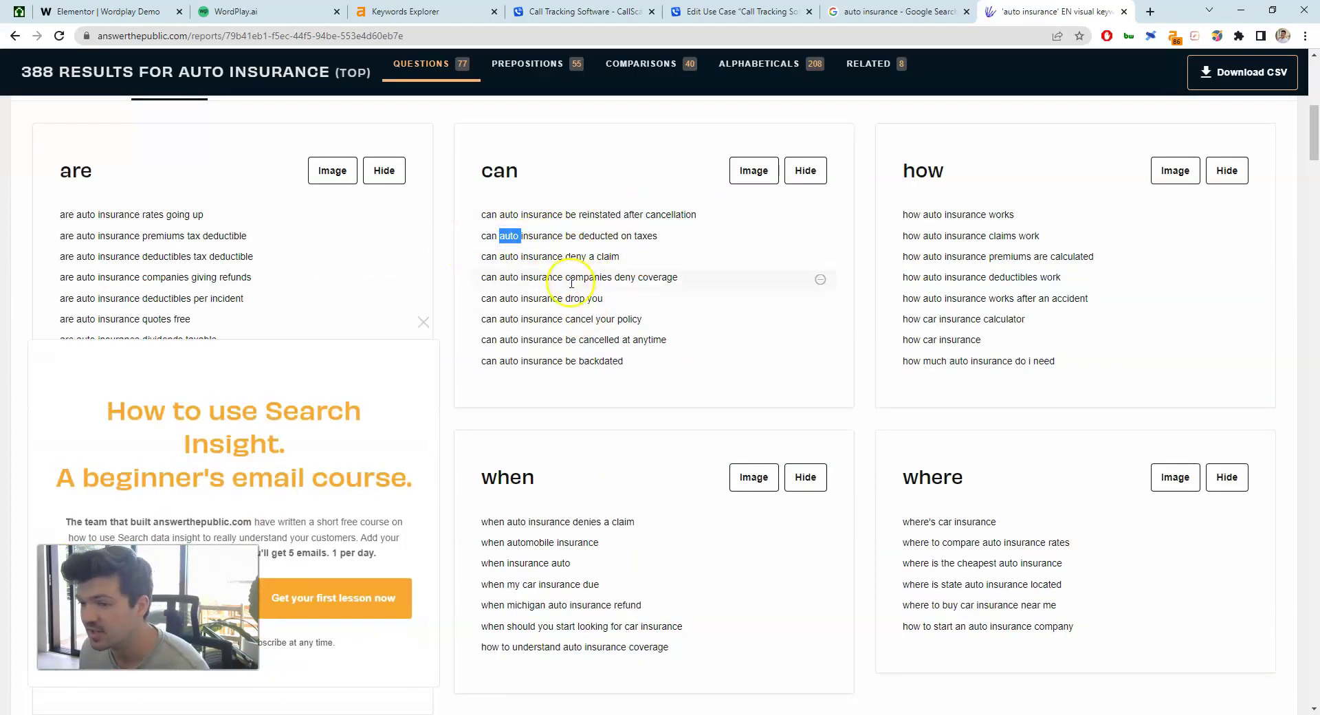